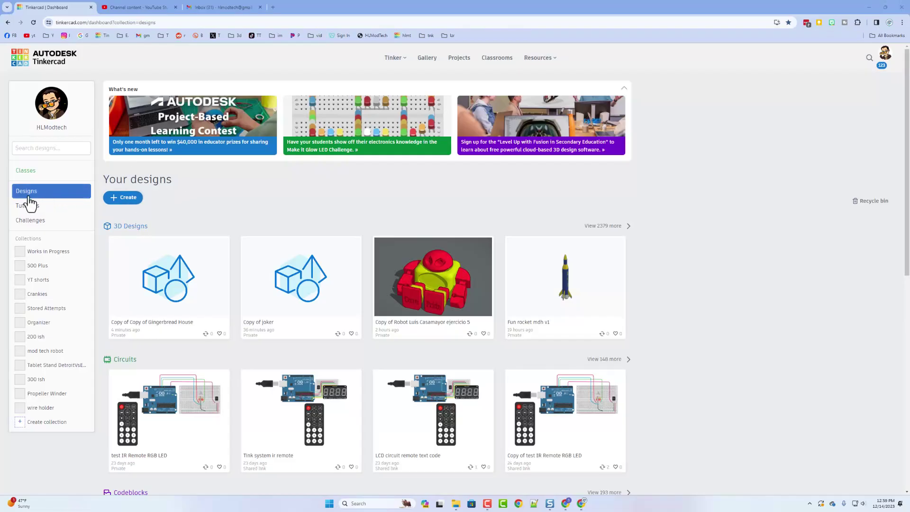
Step: Create a new 3D design from the Create menu and title it 'trick shot'
left_click(122, 200)
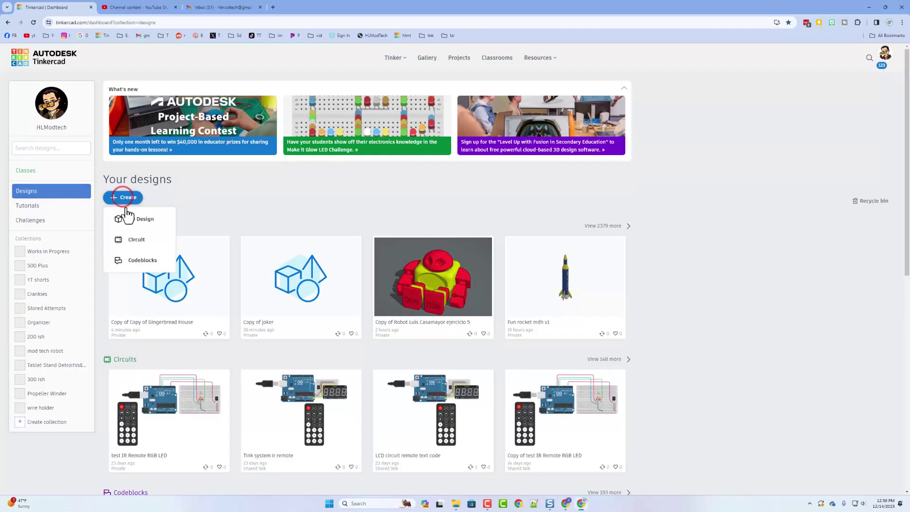
left_click(127, 219)
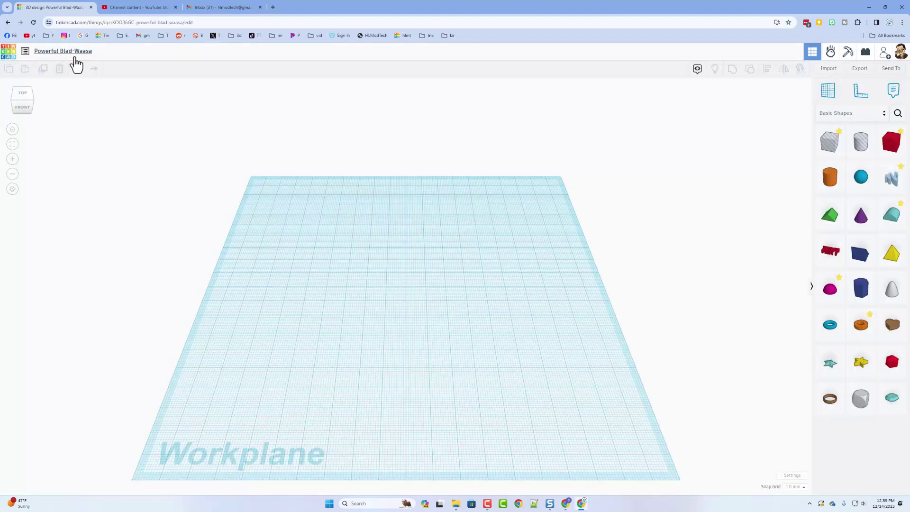
left_click(75, 56)
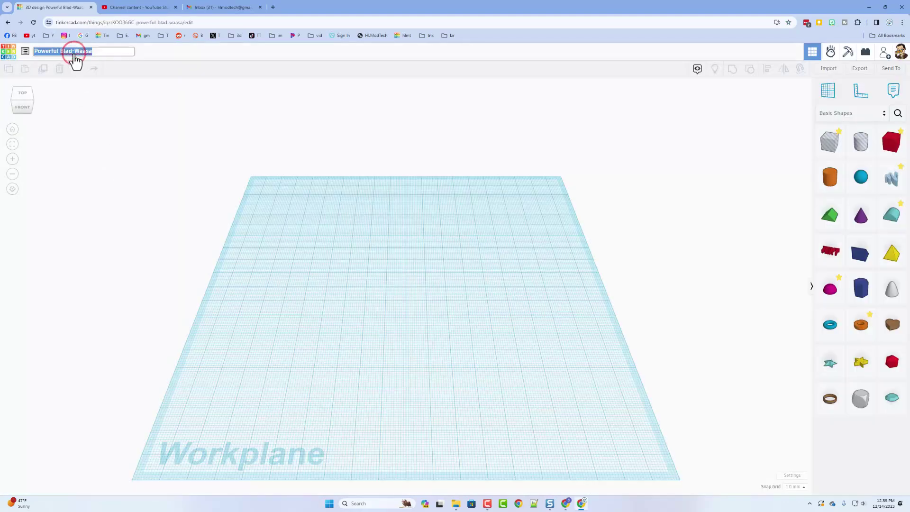
type("tricky")
key("BackSpace")
type("sh")
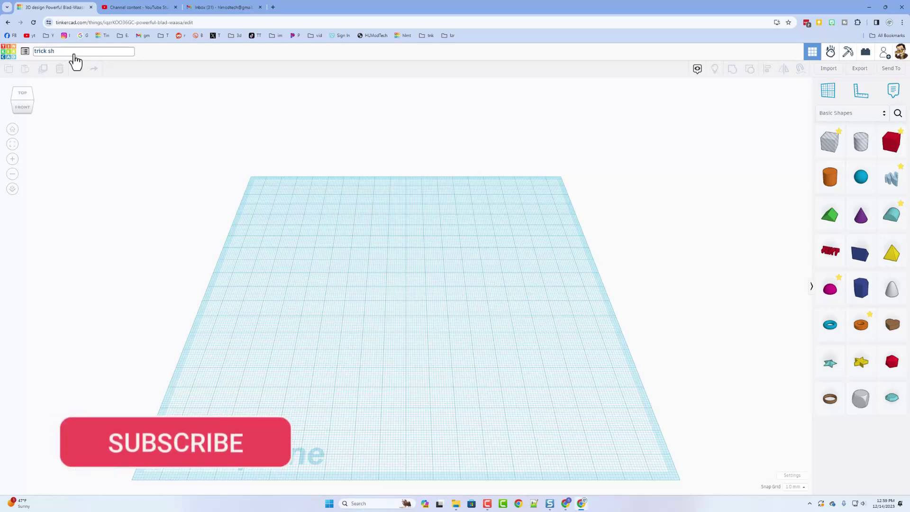
type("ot")
left_click(269, 208)
Step: Resize the workplane to 500 × 500 mm in Settings and zoom out to see the grid
right_click_drag(315, 251, 315, 246)
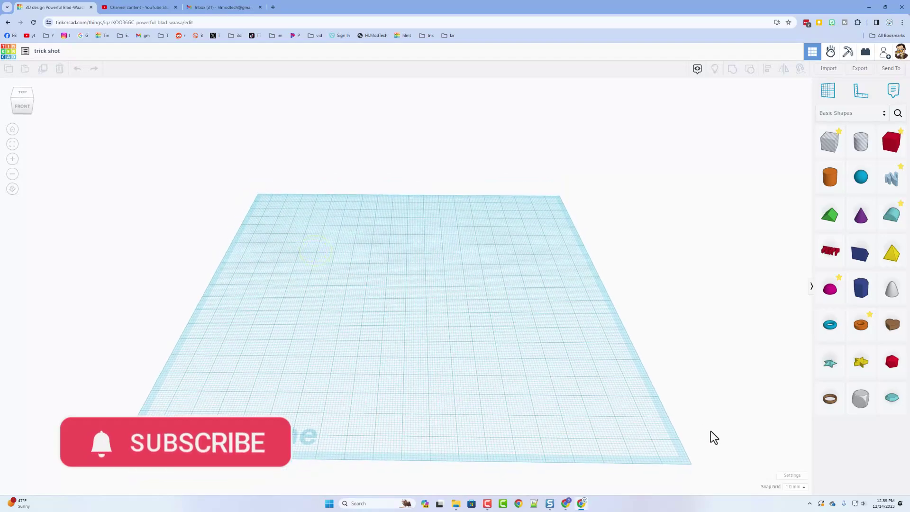
left_click(791, 476)
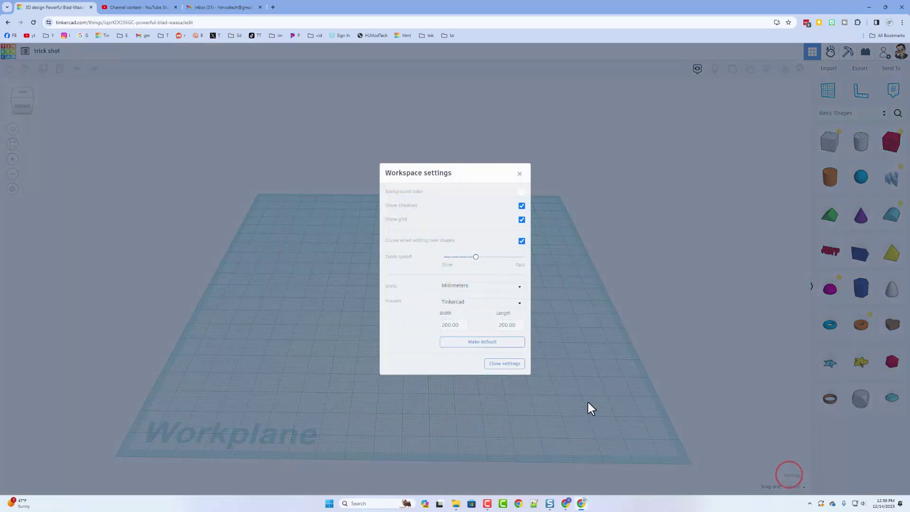
left_click(448, 325)
left_click_drag(446, 326, 439, 328)
type("5")
left_click(502, 326)
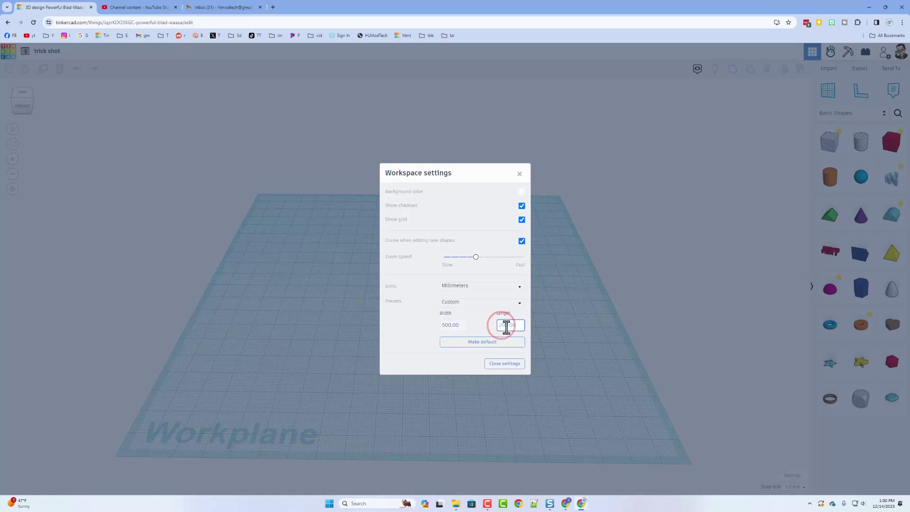
left_click(506, 364)
scroll(506, 333, "down", 3)
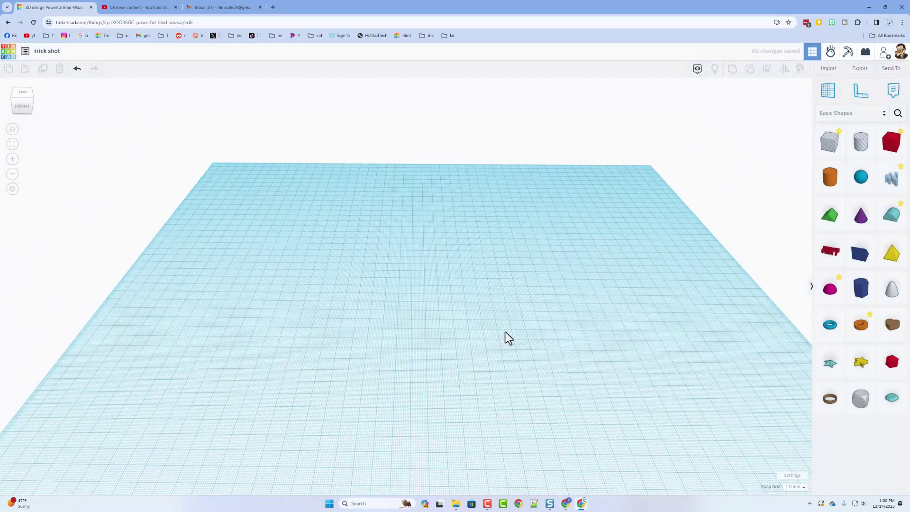
scroll(489, 314, "up", 1)
scroll(480, 293, "down", 3)
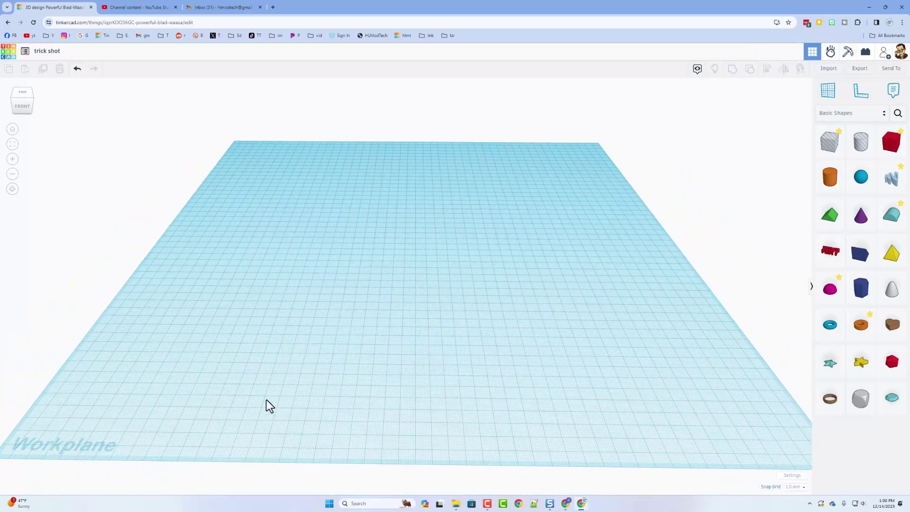
Step: Place a cone on the workplane and set its base radius to 20
left_click(860, 217)
left_click(425, 248)
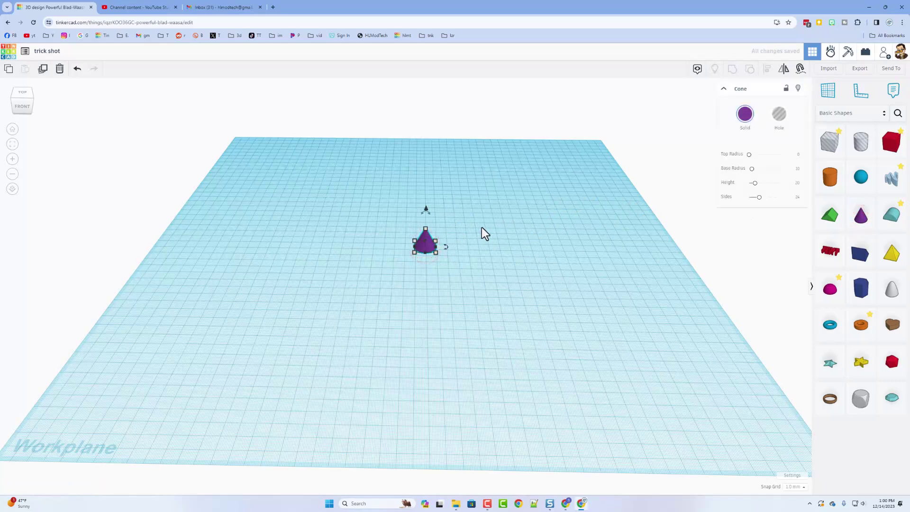
left_click(794, 248)
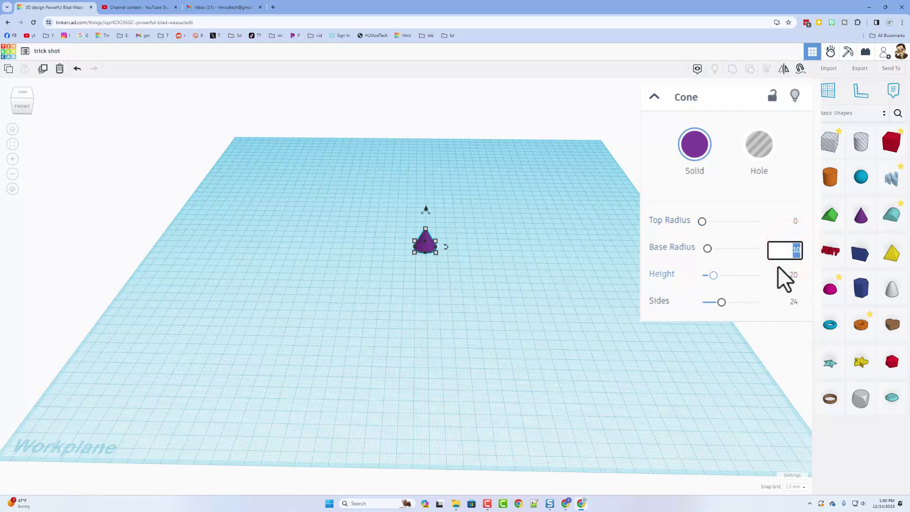
type("20")
key("Return")
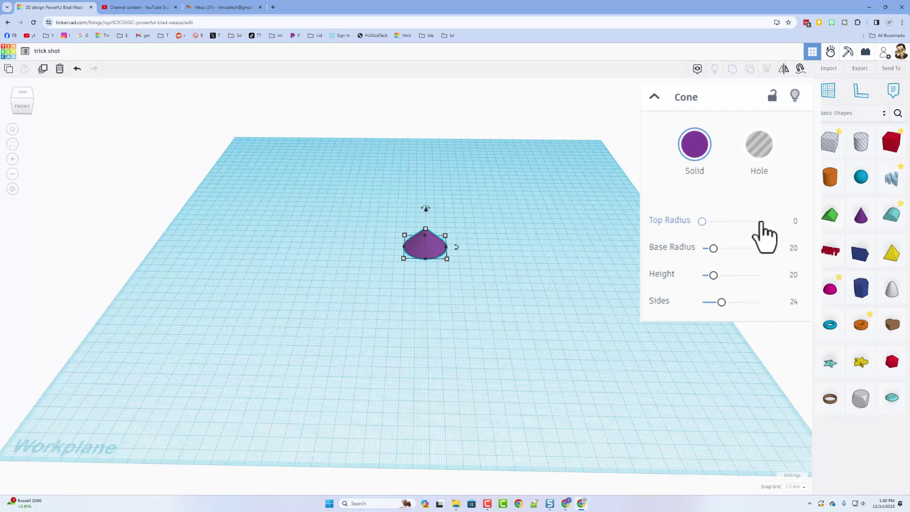
Step: Set the cone's top radius to 30 and its height to 60
left_click(796, 221)
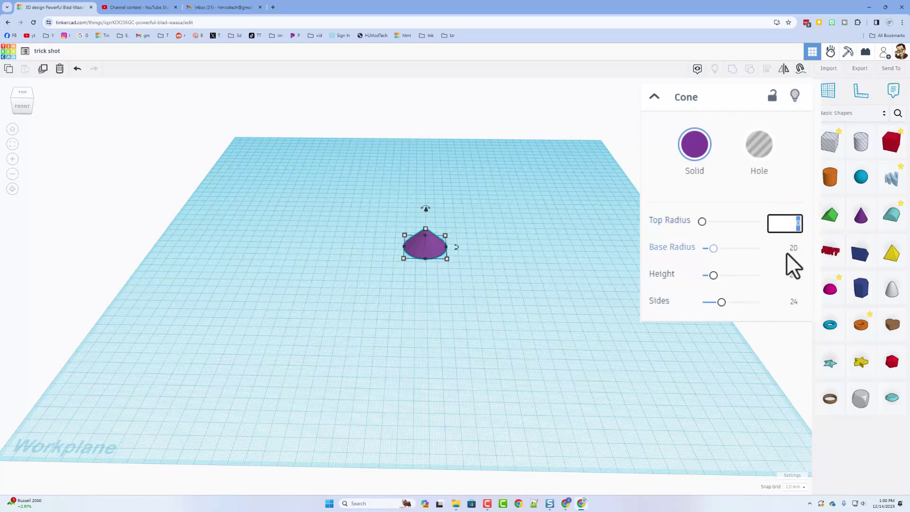
type("5")
left_click(793, 223)
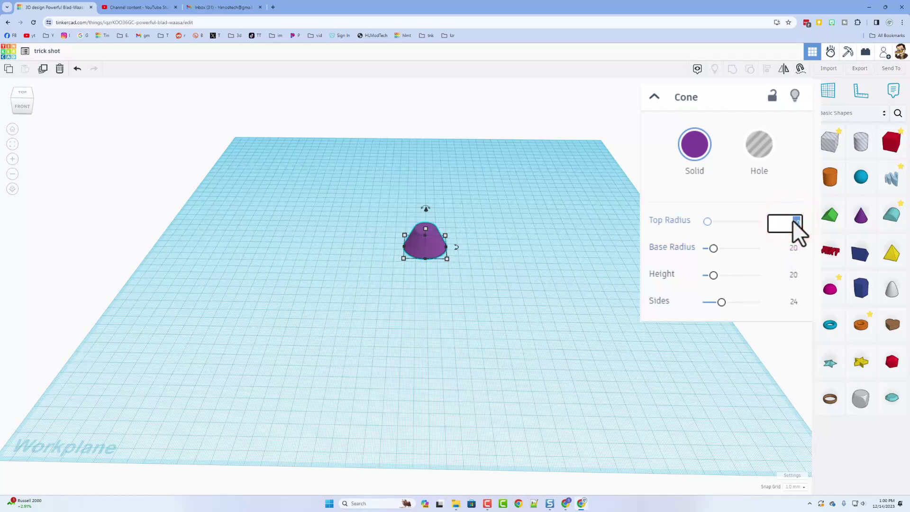
type("30")
key("Return")
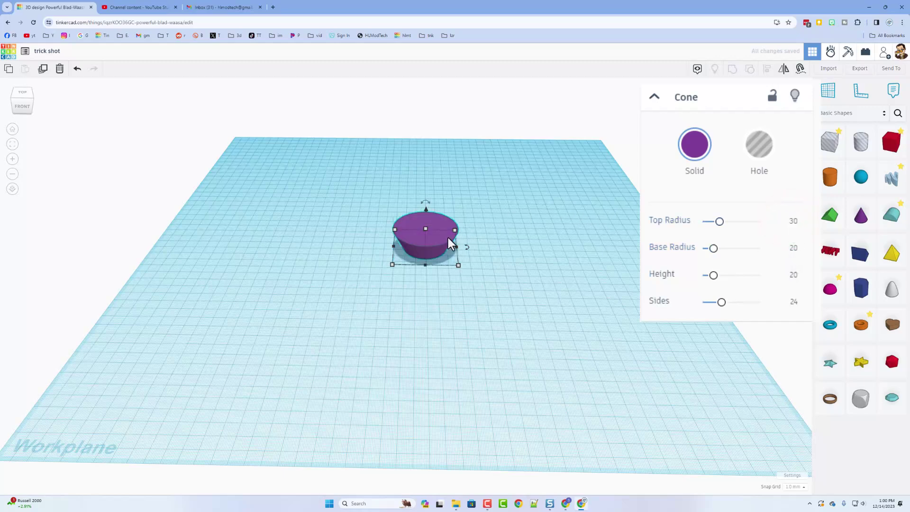
left_click(791, 282)
type("60")
key("Return")
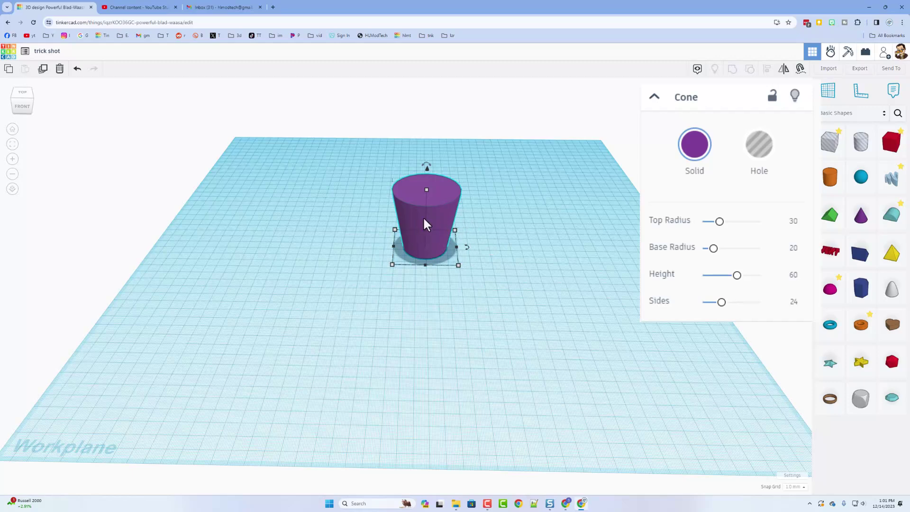
Step: Duplicate the cone as a hole with top radius 28, base radius 18 and height 58
key("ctrl+d")
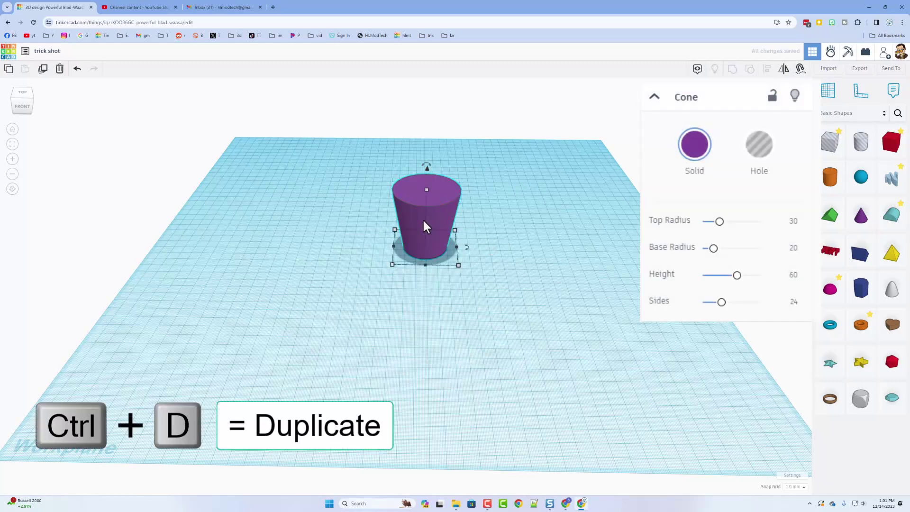
left_click(750, 150)
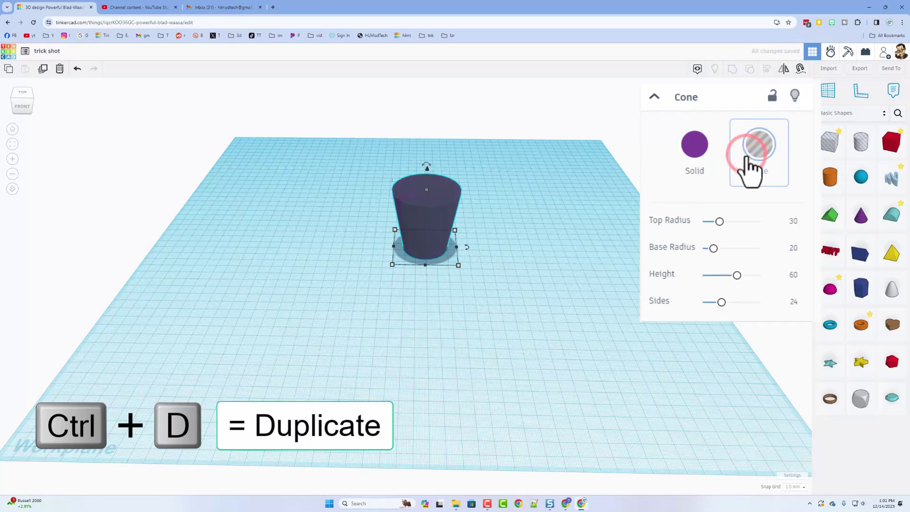
left_click(790, 221)
type("48")
key("Return")
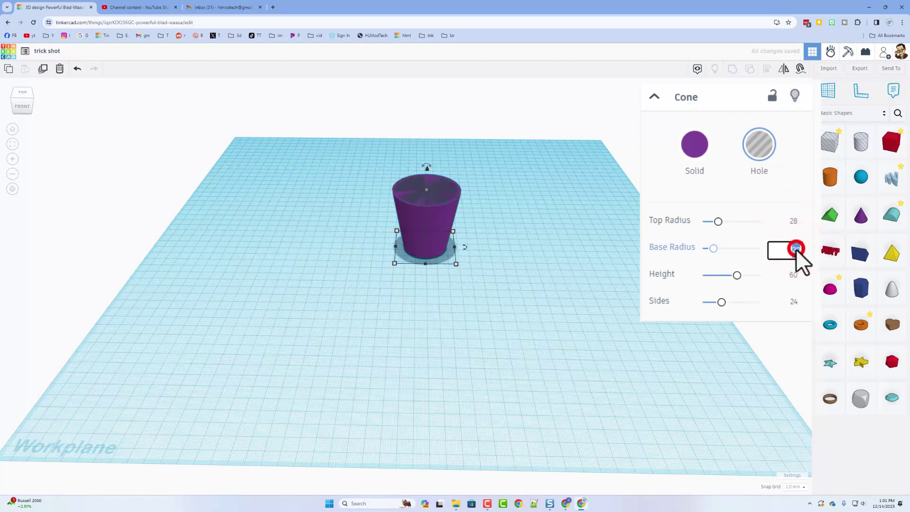
type("18")
key("Return")
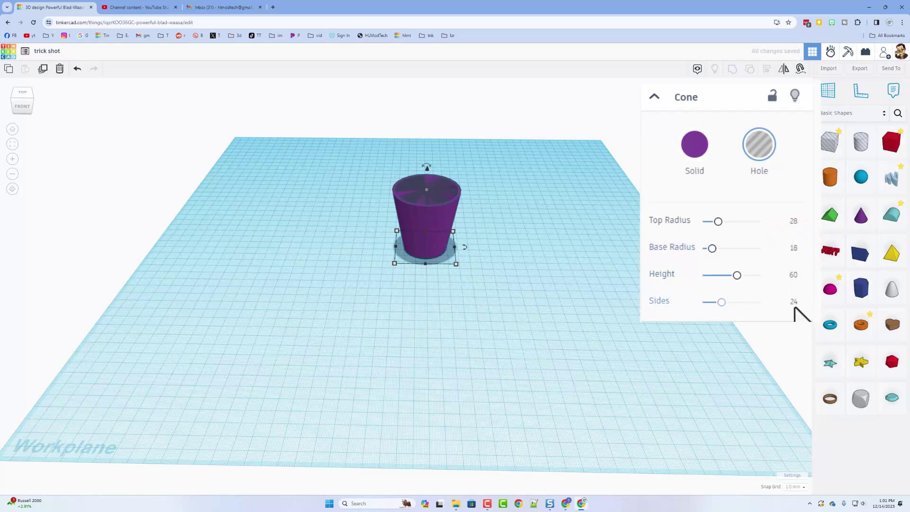
left_click(793, 276)
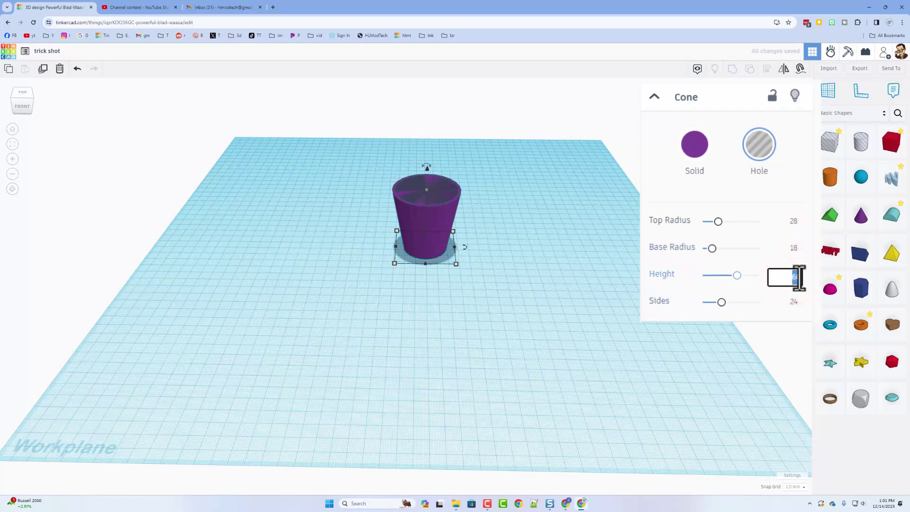
type("58")
key("Return")
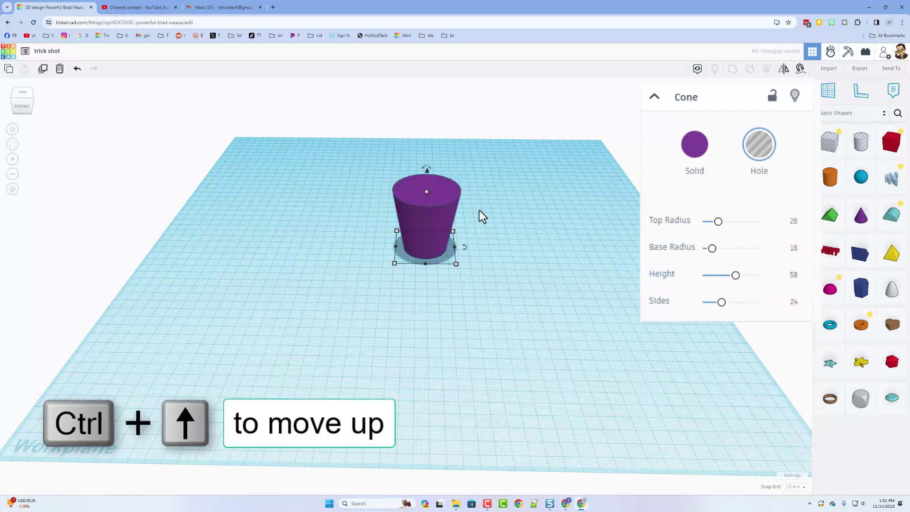
Step: Raise the hole cone slightly and select both the cone and the hole
key("ctrl+Up")
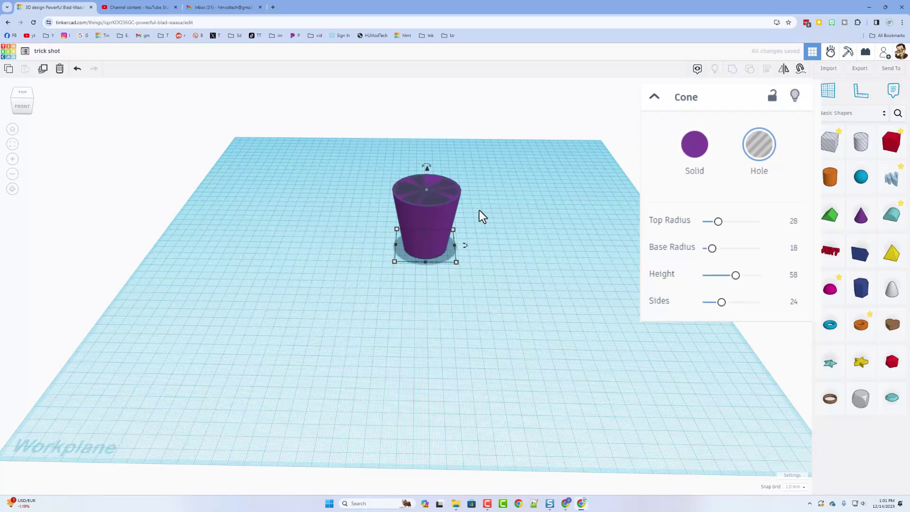
key("ctrl+Up")
left_click(488, 184)
left_click_drag(499, 159, 398, 227)
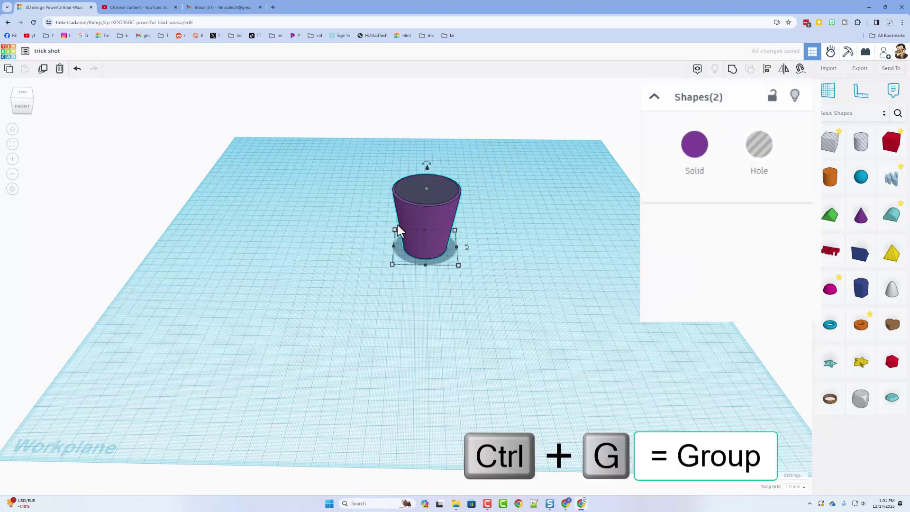
Step: Group the cone and hole into one cup and move it toward the back left
key("ctrl+g")
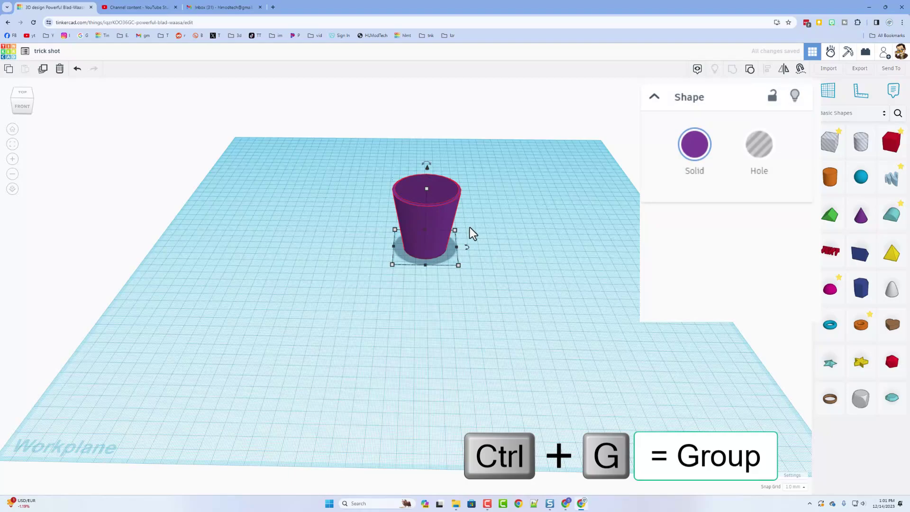
right_click_drag(482, 244, 445, 223)
left_click_drag(444, 219, 334, 178)
right_click_drag(369, 195, 349, 189)
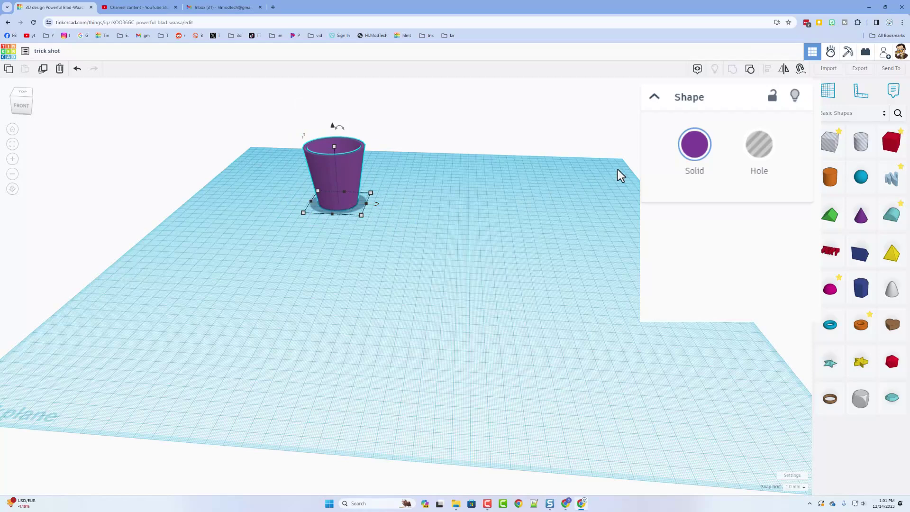
Step: Give the cup the blue preset solid colour
left_click(745, 116)
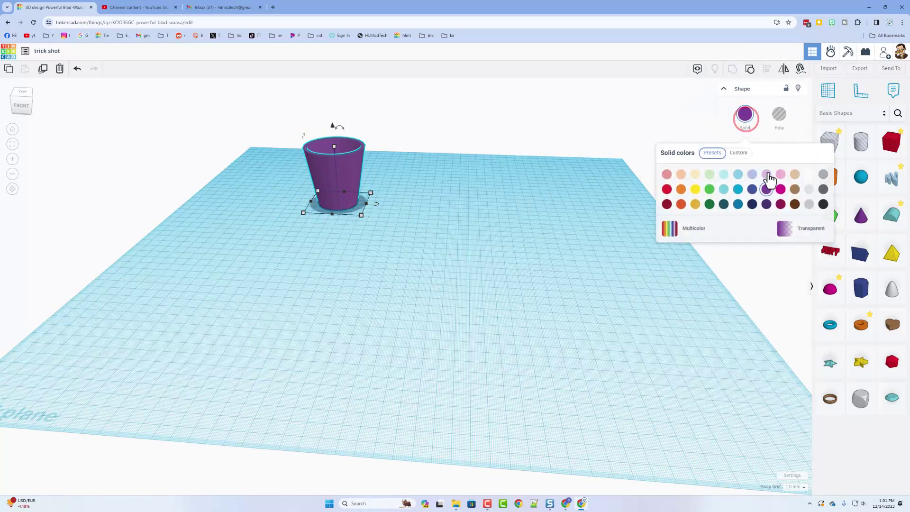
left_click(740, 191)
right_click_drag(741, 198, 754, 219)
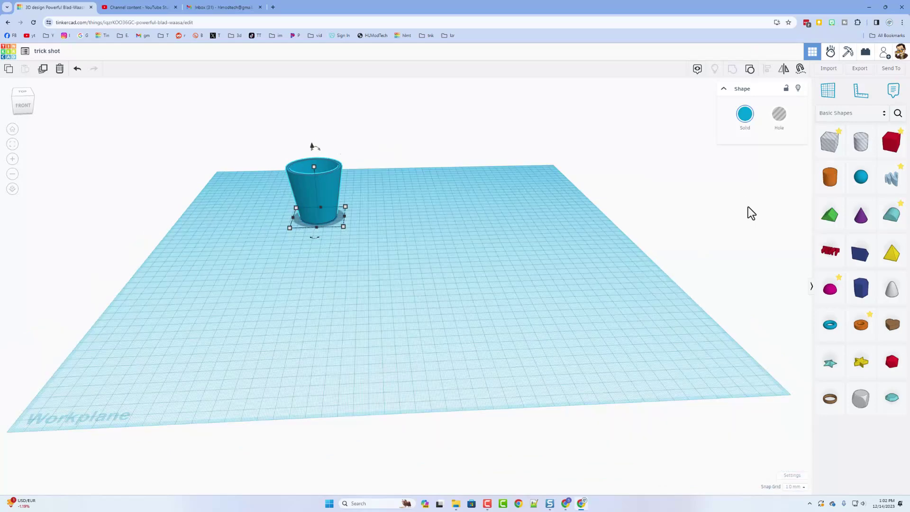
mouse_move(639, 228)
right_mouse_down()
mouse_move(593, 230)
mouse_move(631, 235)
right_mouse_up()
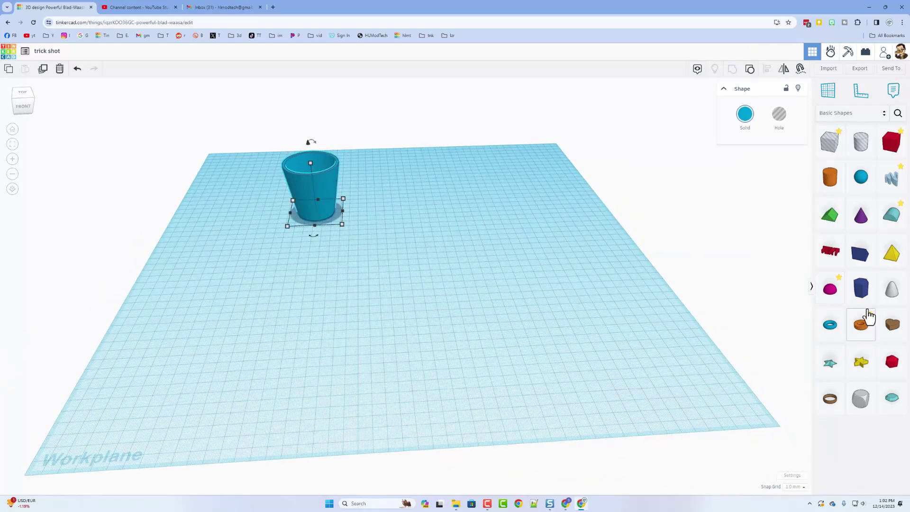
Step: Place a cylinder in front of the cup and scale it to a flat disc 60 wide
left_click(830, 177)
left_click(469, 314)
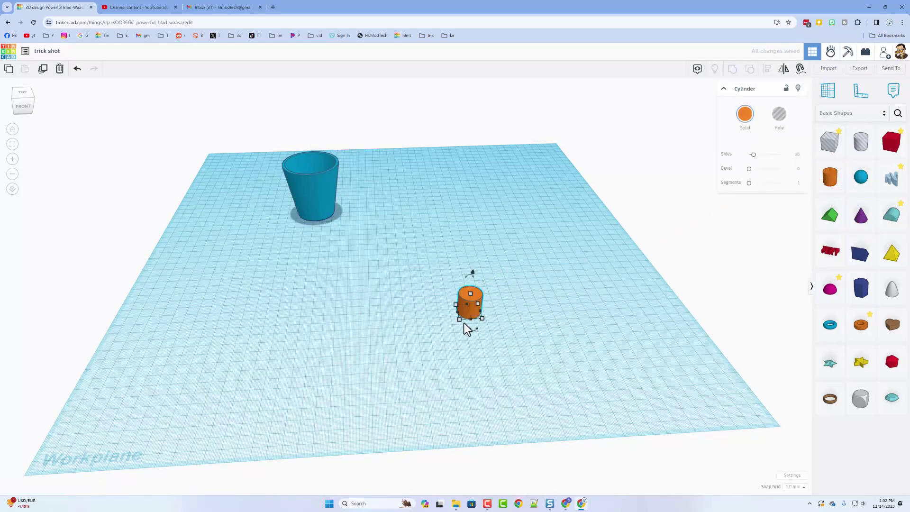
left_click_drag(459, 320, 436, 363, "shift")
left_click(366, 337)
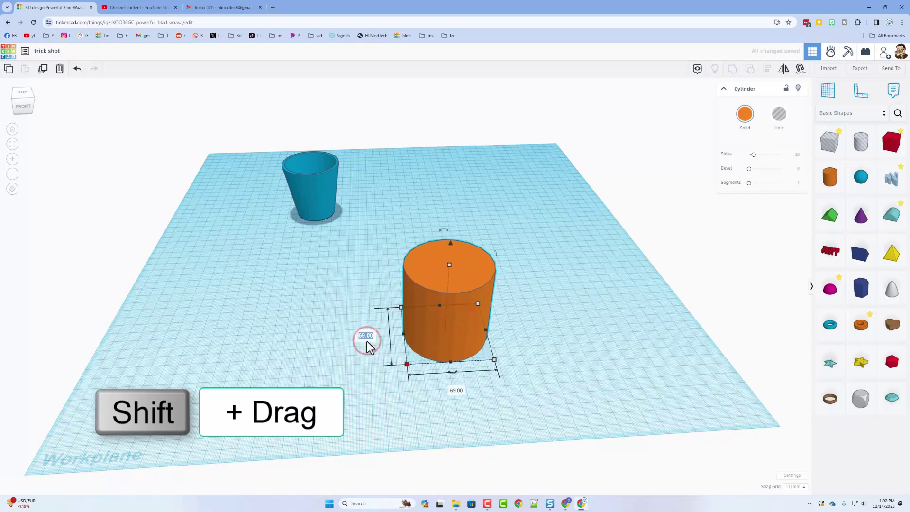
type("60")
key("Return")
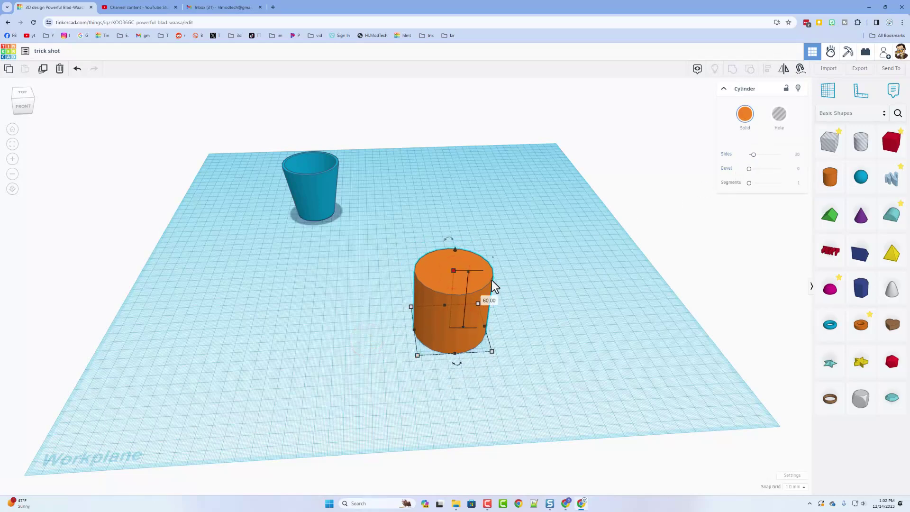
left_click_drag(452, 272, 450, 320)
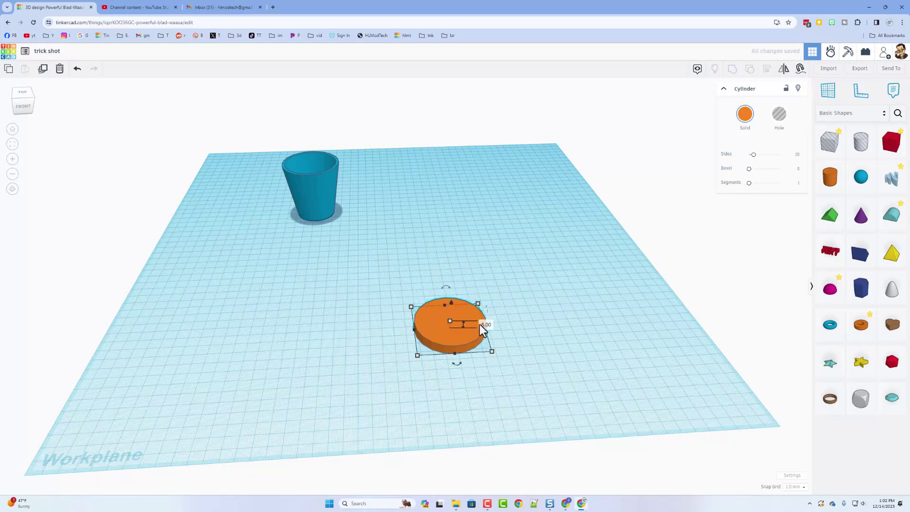
key("ctrl+z")
right_click_drag(376, 322, 476, 318)
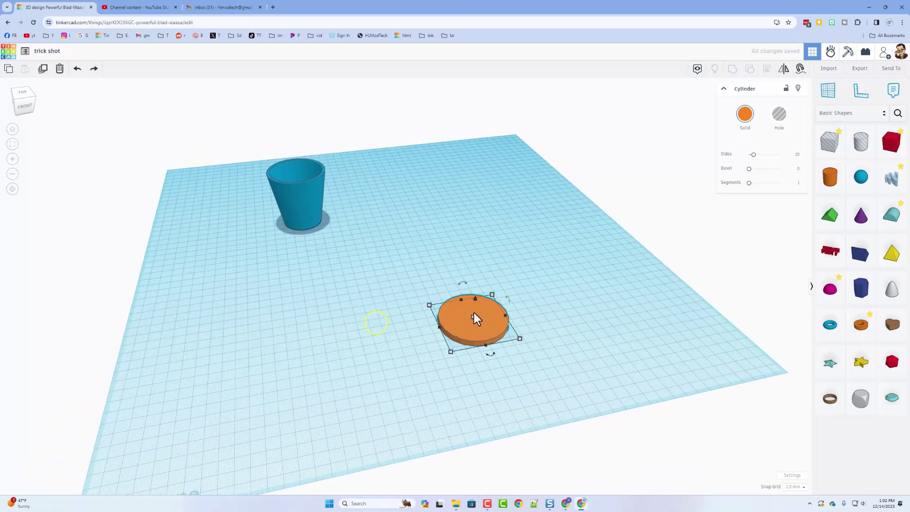
Step: Colour the disc red, tilt it, and drop it onto the workplane
left_click(748, 124)
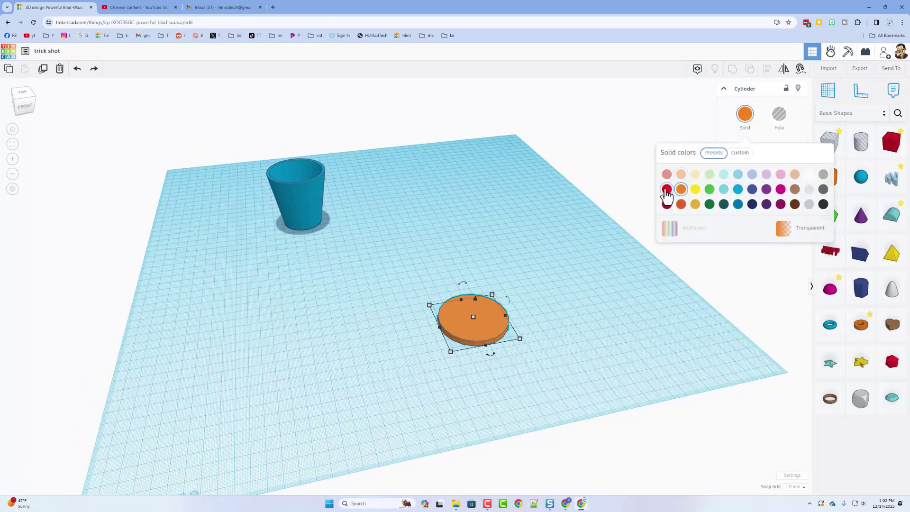
left_click(666, 192)
right_click_drag(579, 260, 598, 246)
left_click_drag(599, 245, 607, 155)
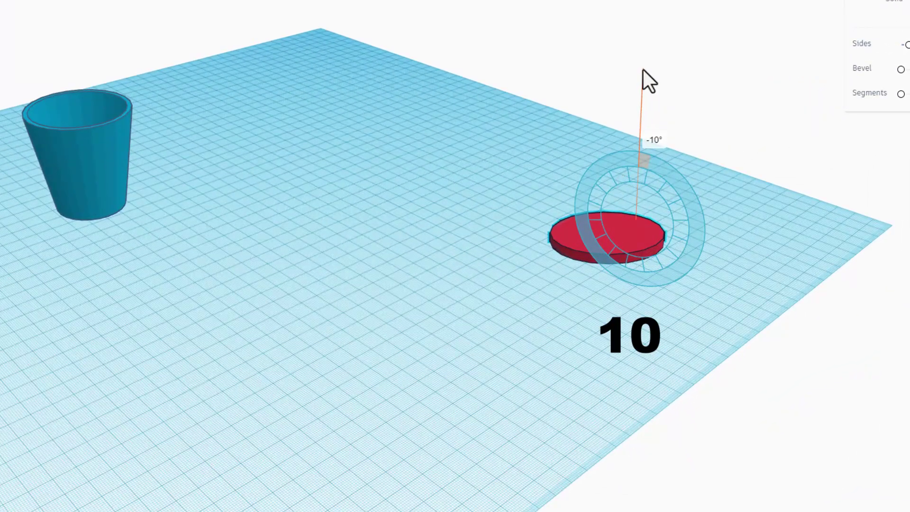
left_click_drag(642, 69, 618, 97)
right_click_drag(599, 95, 625, 154)
key("d")
Step: Re-tilt the disc to 10° so it works as a ramp
left_click(625, 154)
left_click(606, 264)
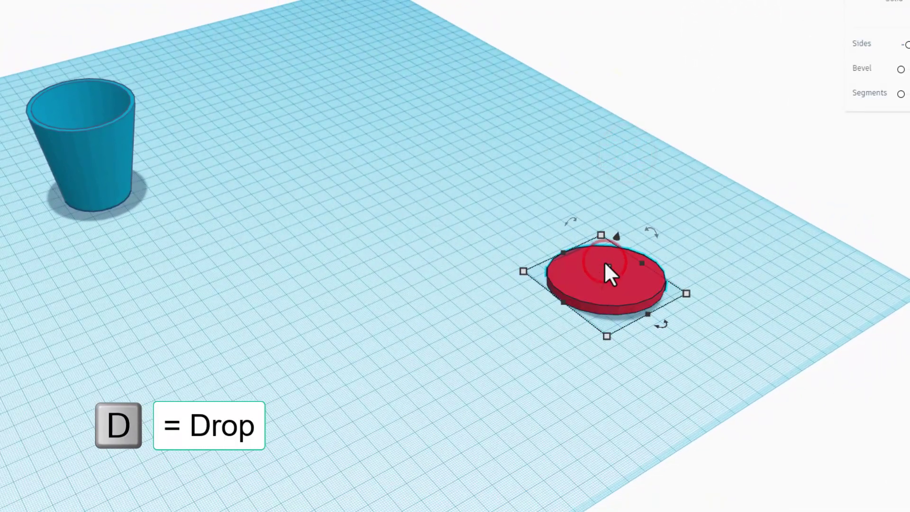
right_click_drag(605, 265, 507, 223)
mouse_move(517, 198)
left_click_drag(517, 198, 505, 145)
left_click(396, 169)
right_click_drag(372, 197, 467, 239)
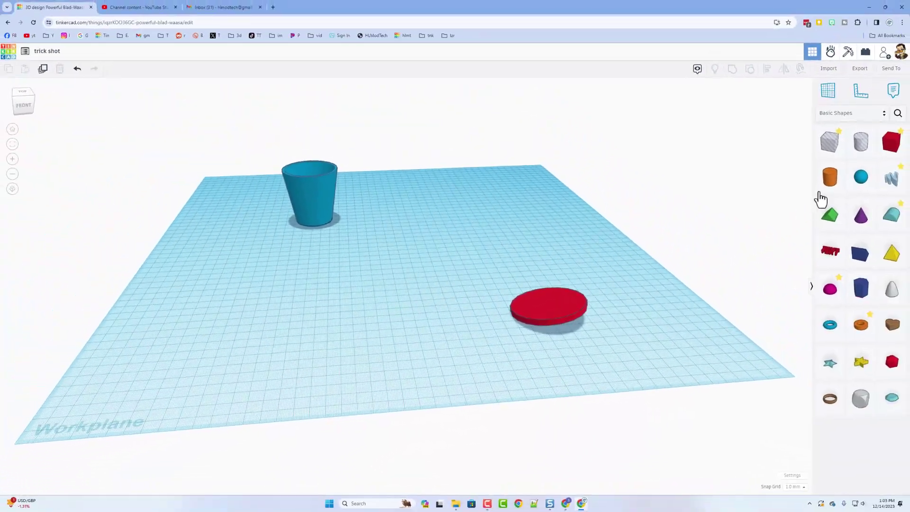
Step: Bring a sphere above the back right of the workplane and colour it yellow
left_click_drag(857, 181, 572, 151)
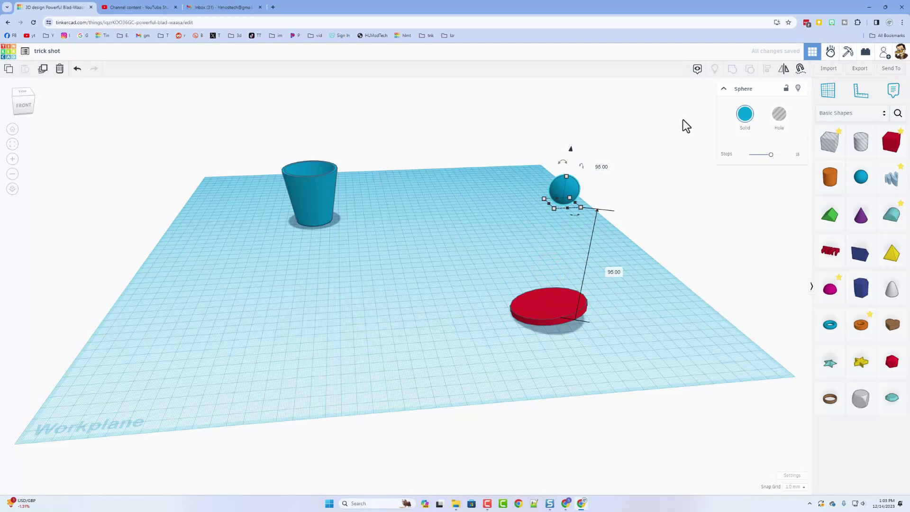
left_click(745, 114)
left_click(694, 189)
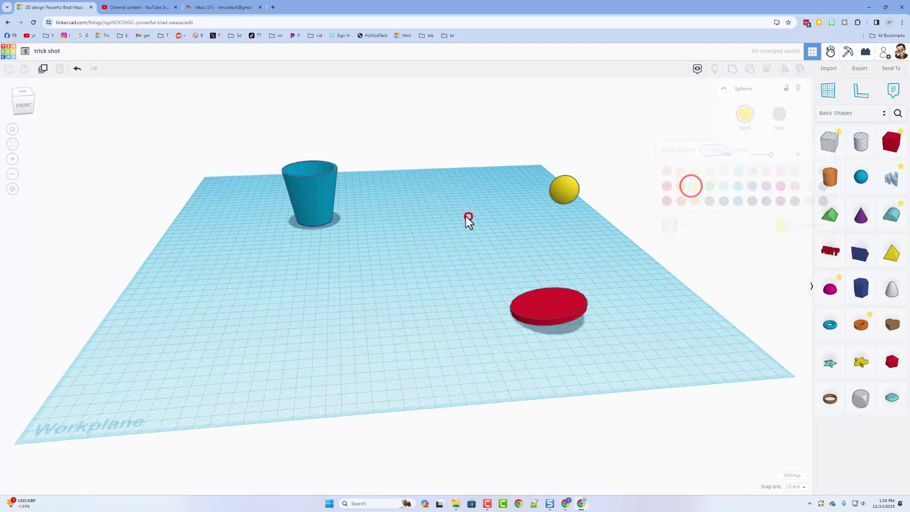
right_click_drag(454, 219, 533, 201)
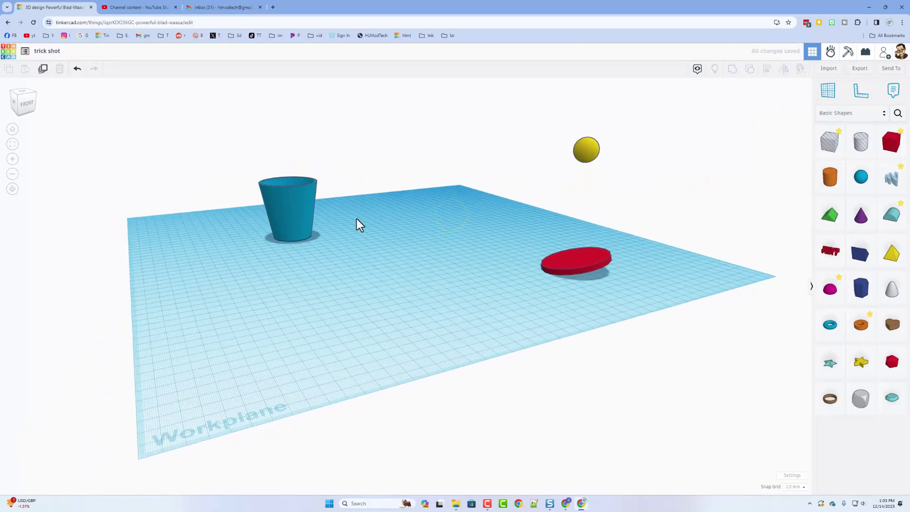
right_click_drag(358, 224, 333, 229)
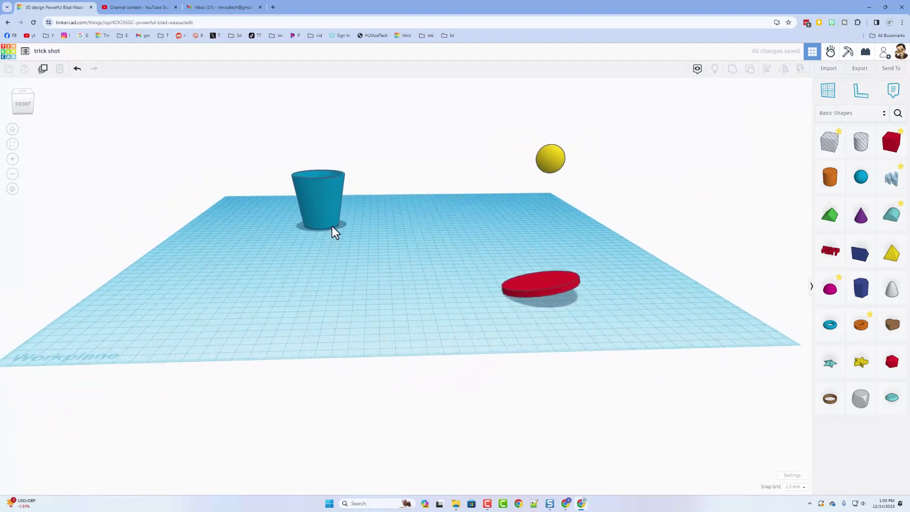
Step: Switch to Sim Lab and make the red disc and the cup static
left_click(828, 54)
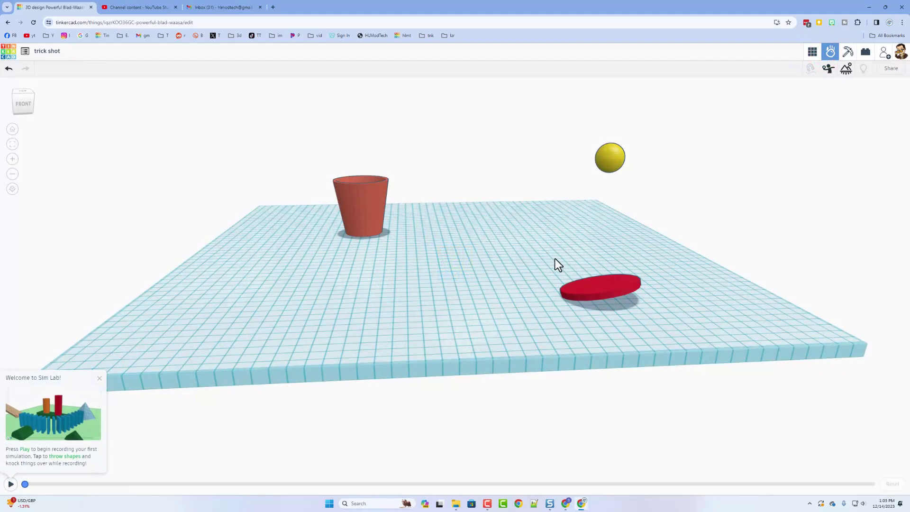
right_click_drag(395, 340, 454, 362)
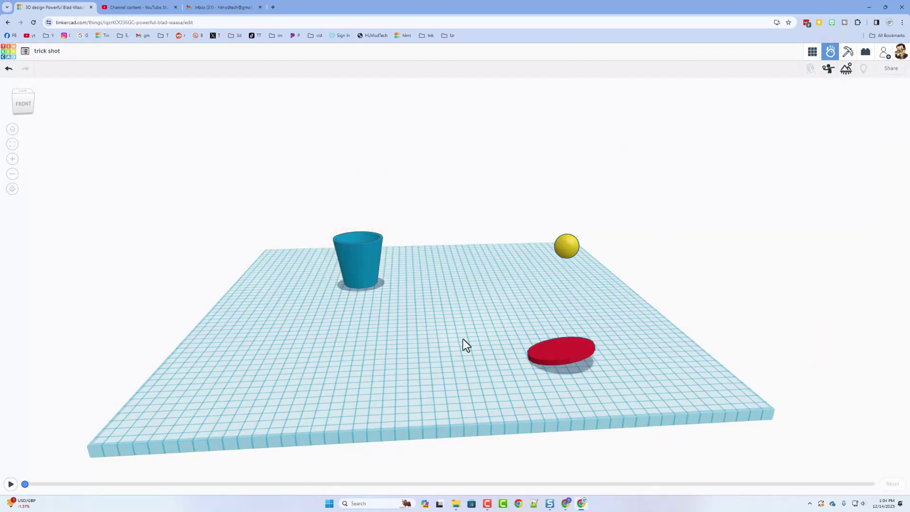
left_click(553, 356)
mouse_move(887, 89)
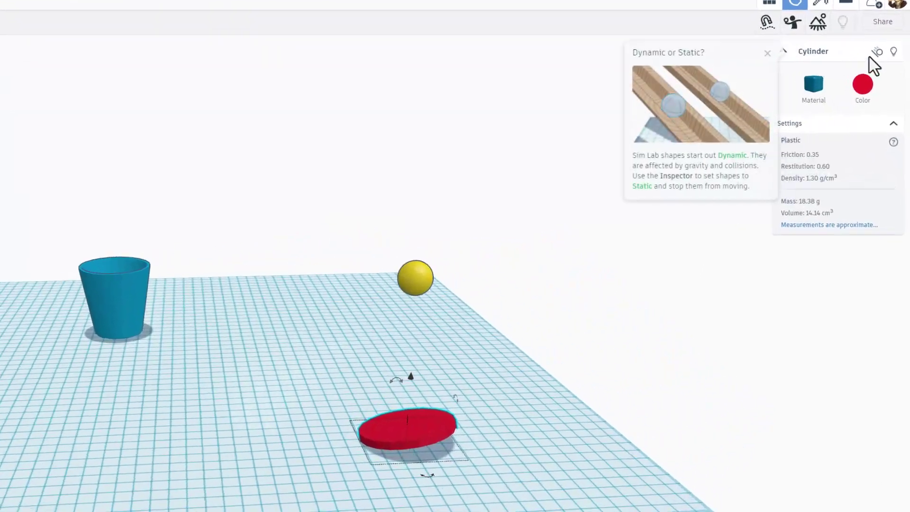
left_click(876, 47)
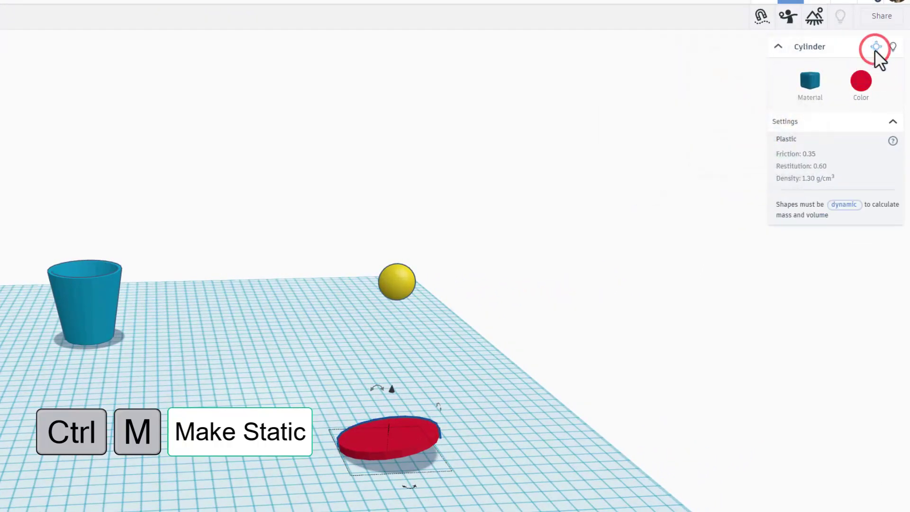
left_click(81, 323)
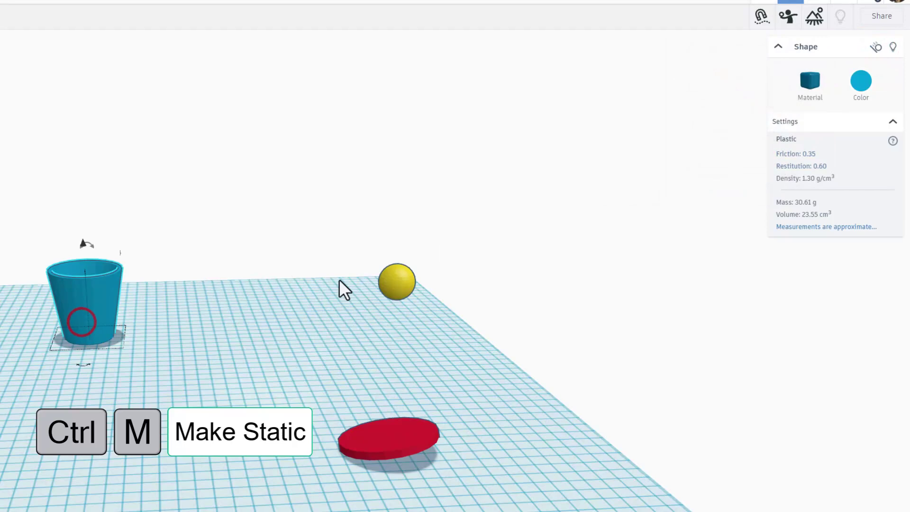
left_click(876, 46)
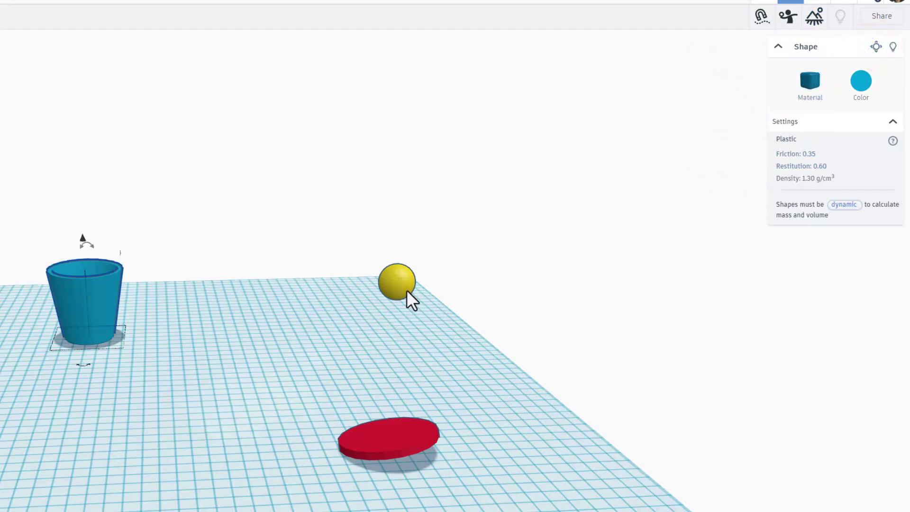
left_click(448, 360)
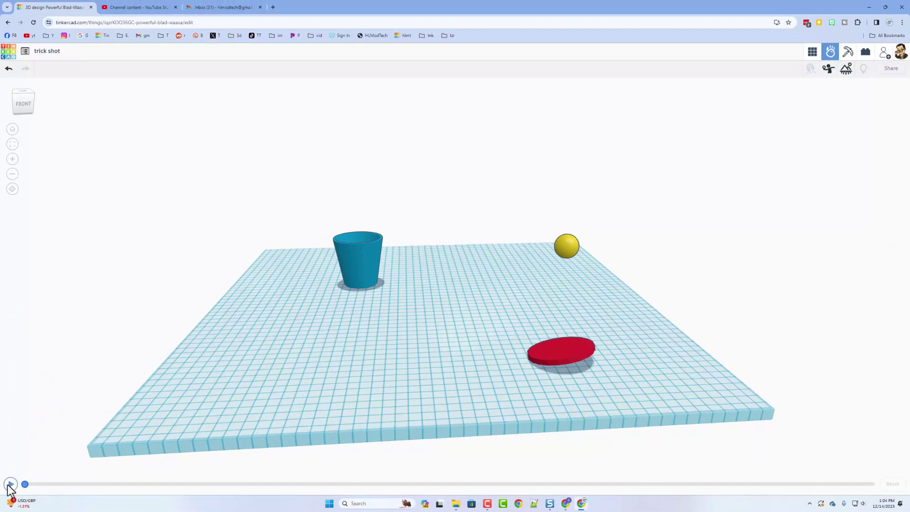
Step: Play, pause and reset a test run of the simulation
left_click(8, 486)
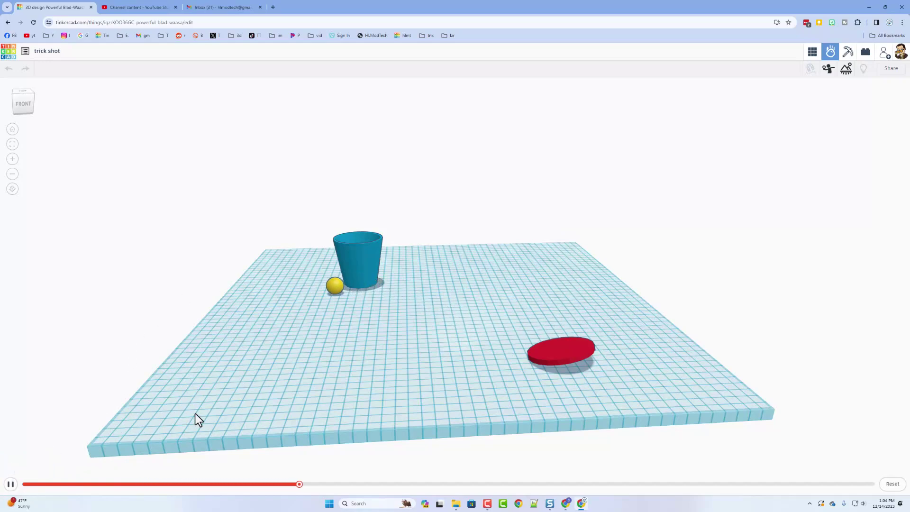
left_click(11, 483)
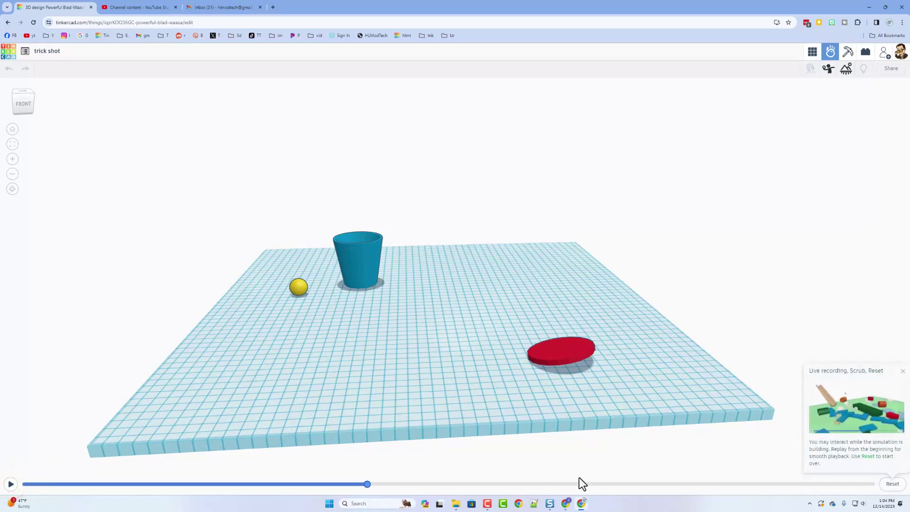
left_click(882, 482)
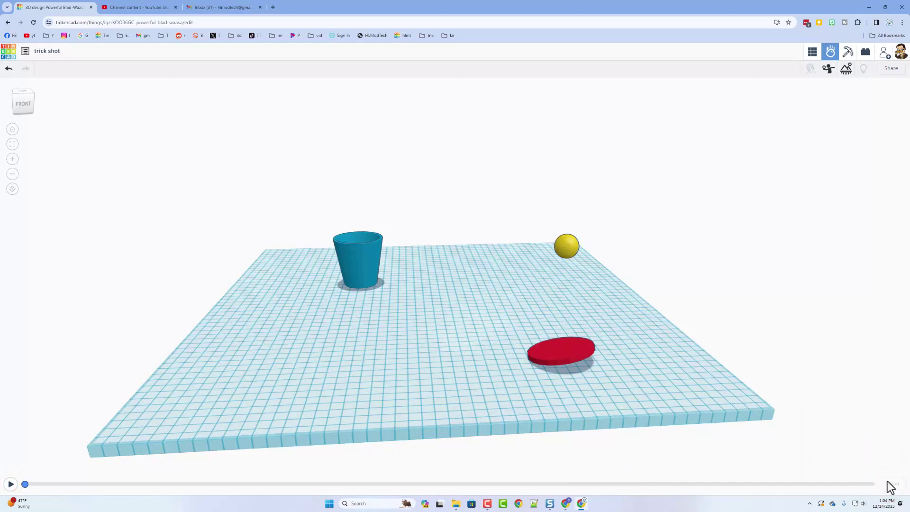
Step: Raise the ball and make it Rubber, then make the red disc Bouncy rubber
left_click(566, 245)
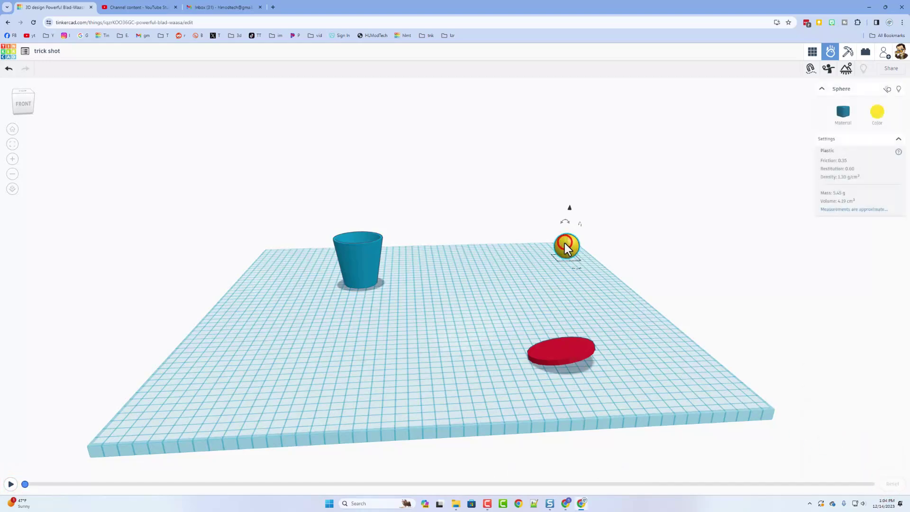
left_click_drag(571, 209, 584, 71)
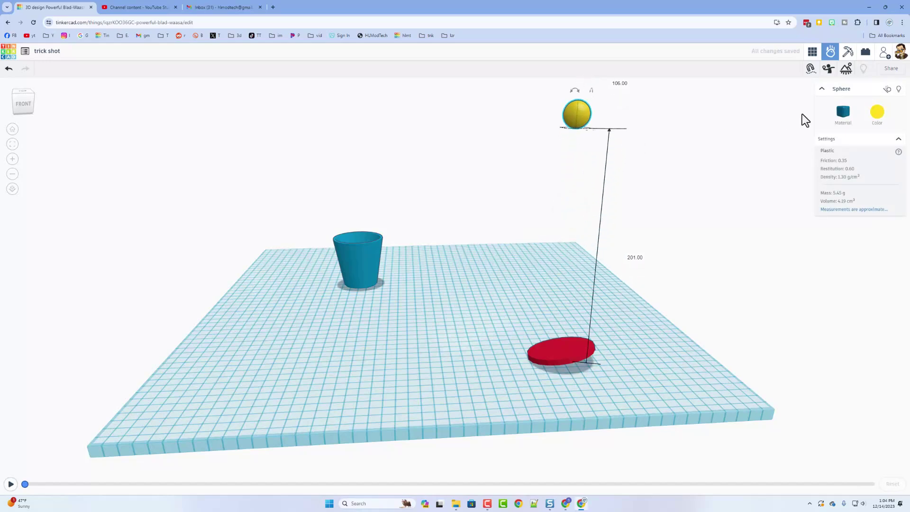
left_click(836, 118)
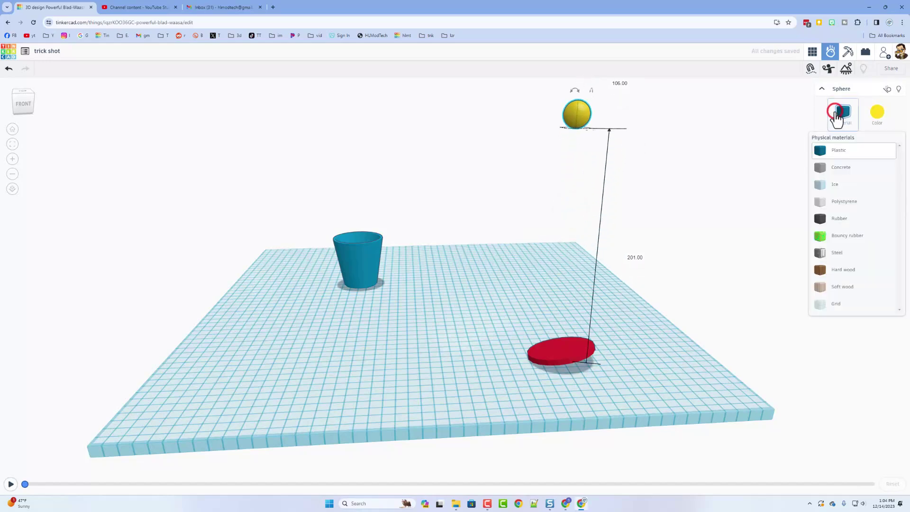
left_click(832, 220)
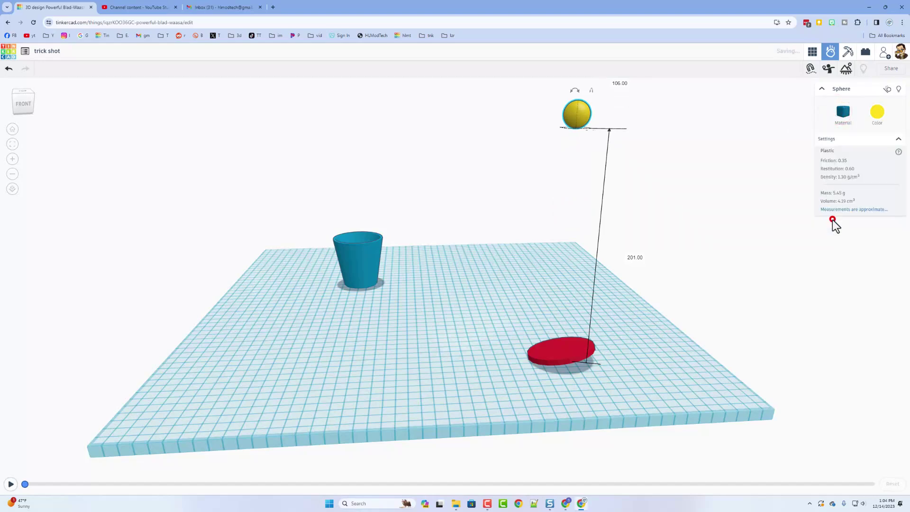
left_click(561, 348)
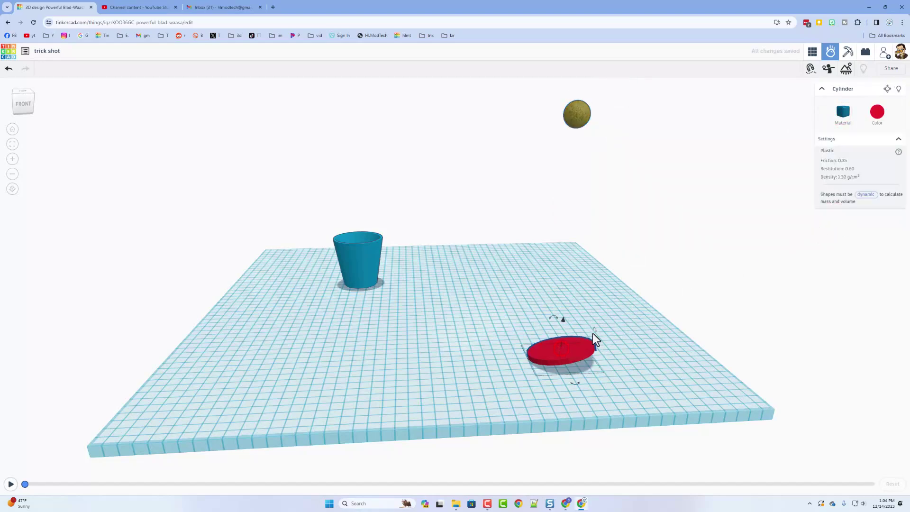
left_click(843, 117)
left_click(835, 236)
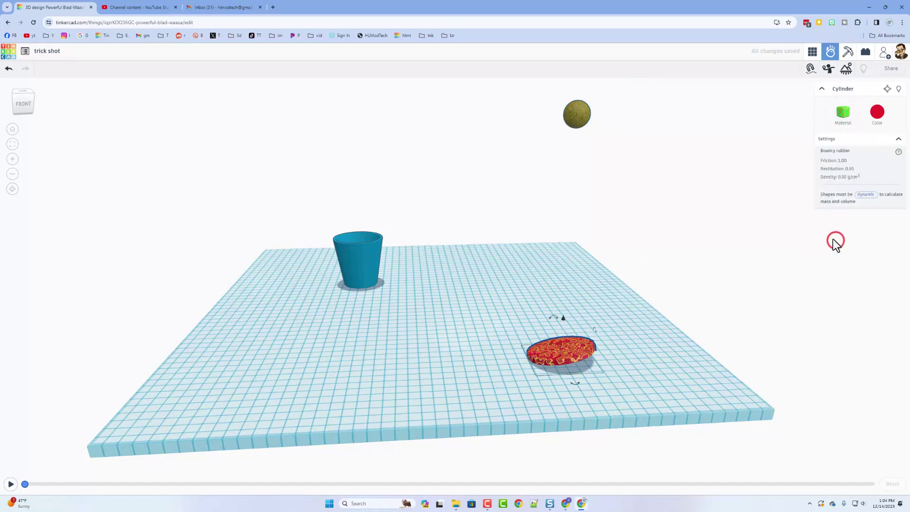
Step: Set the cup's material to Rubber and its colour to black
left_click(360, 266)
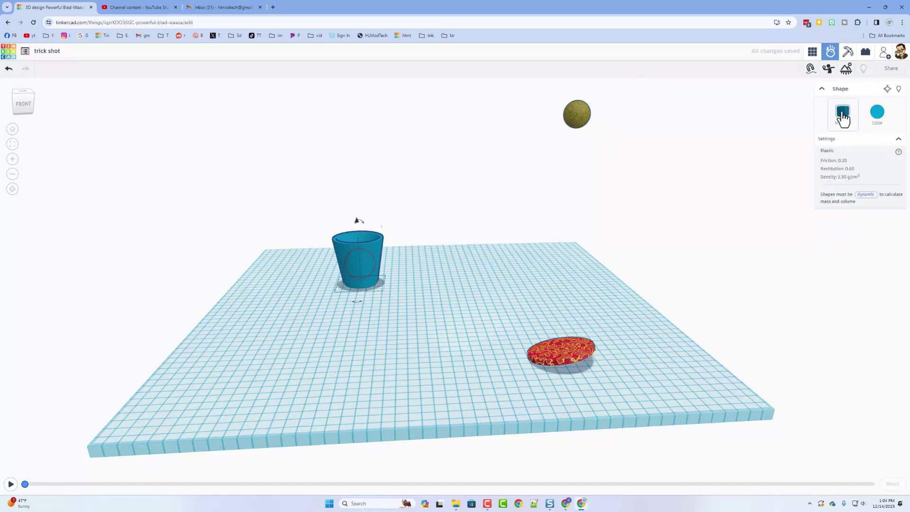
left_click(843, 117)
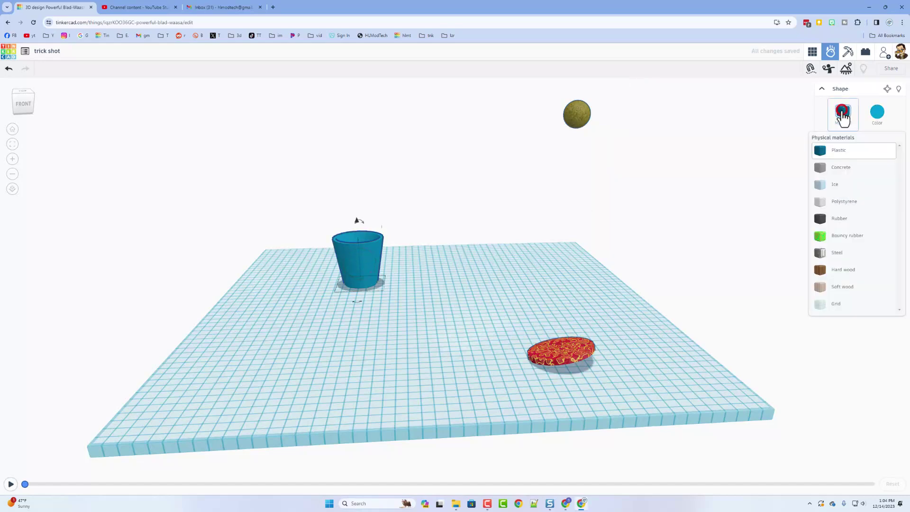
left_click(834, 218)
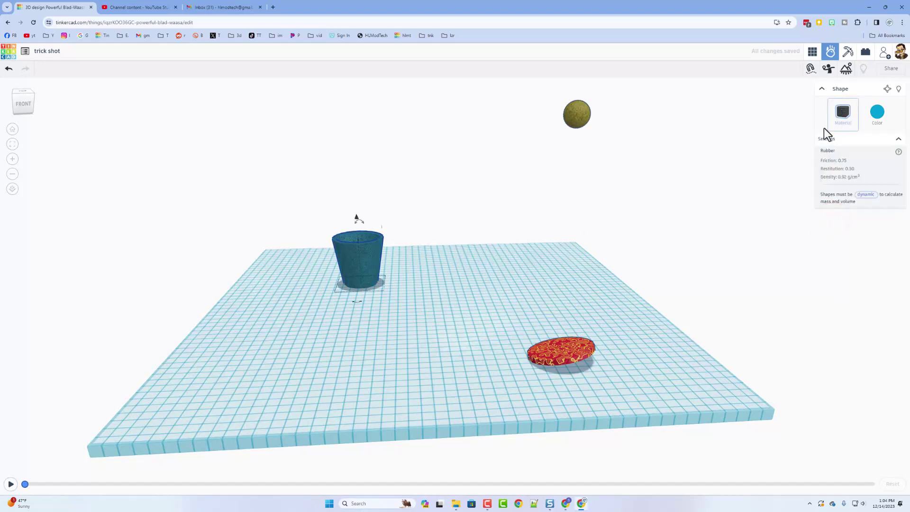
left_click(877, 112)
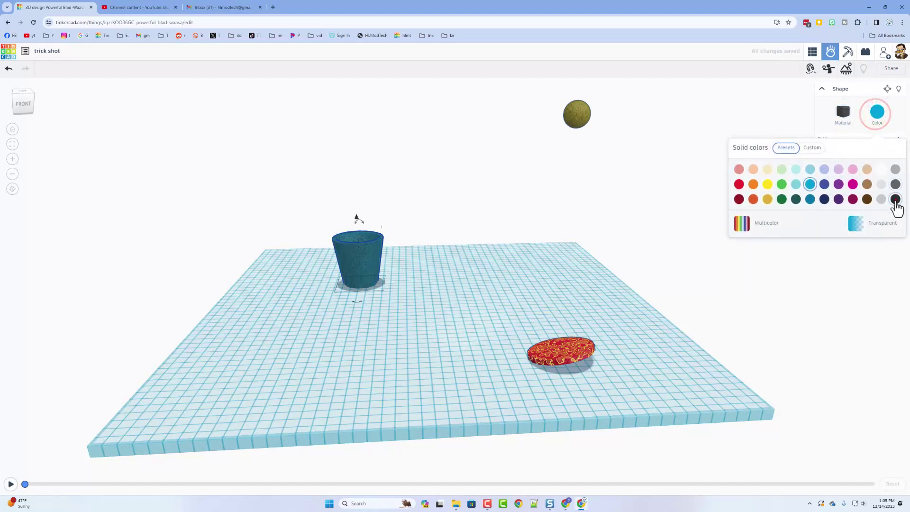
left_click(895, 199)
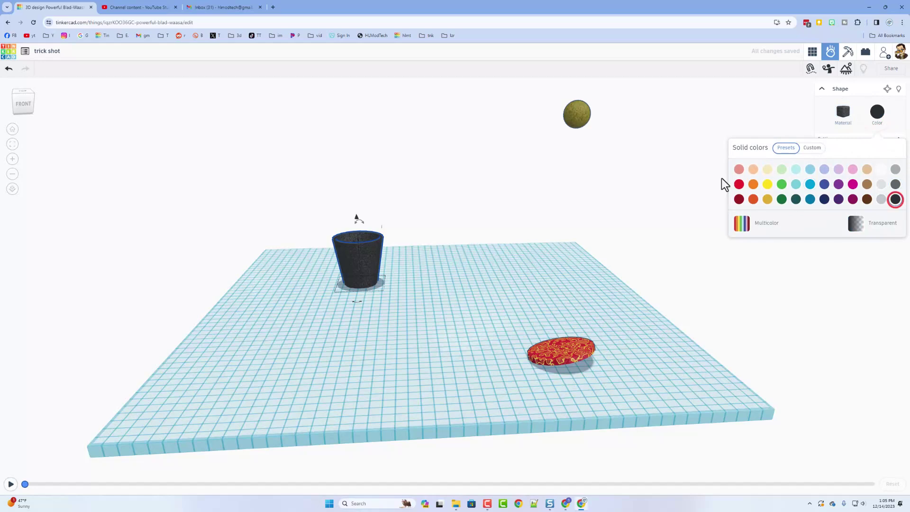
left_click(630, 150)
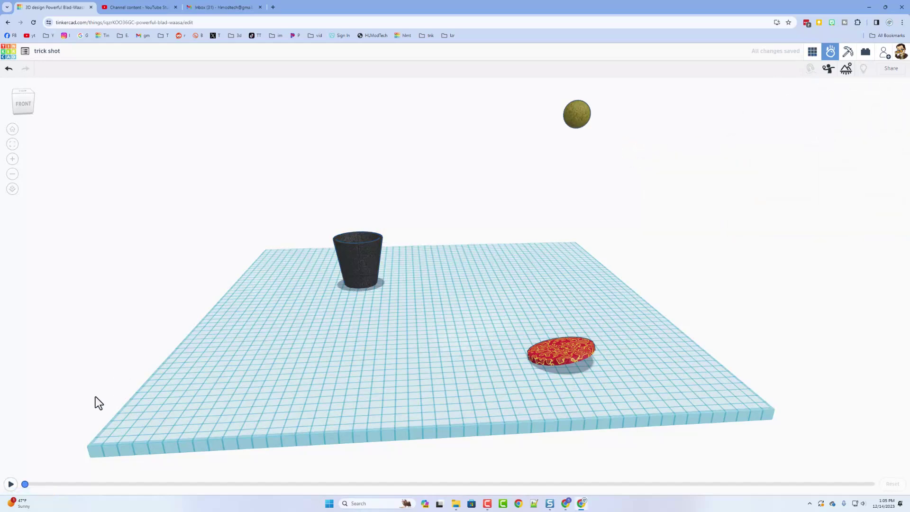
Step: Run, pause and reset the physics simulation
left_click(11, 483)
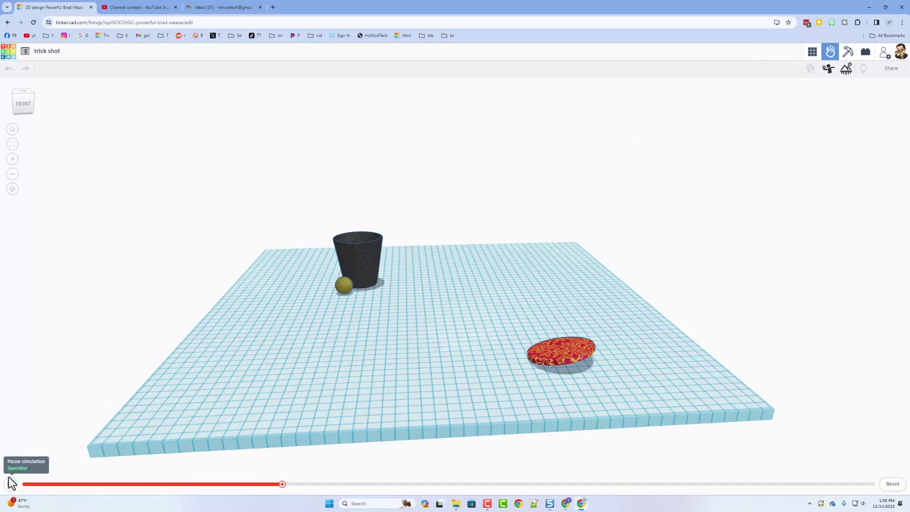
left_click(14, 484)
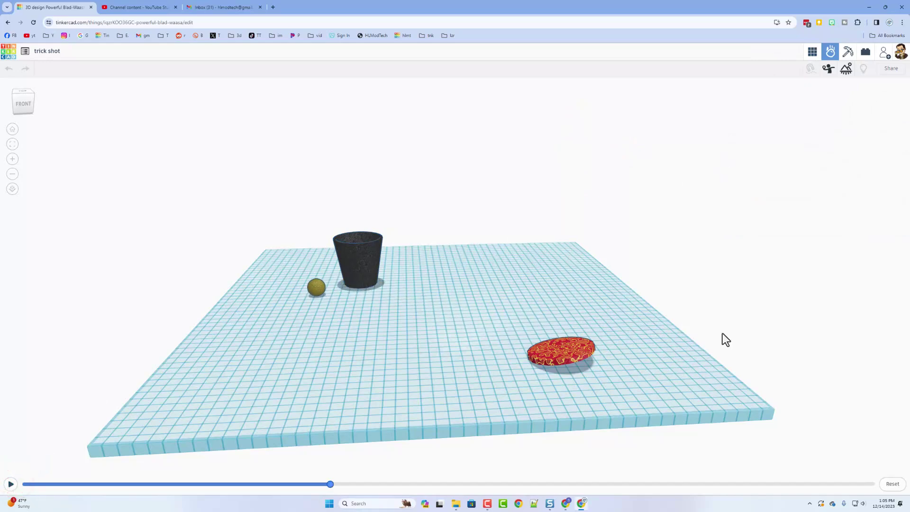
left_click(893, 484)
Step: Switch the ball's material to Steel and run the simulation again
left_click(578, 116)
left_click(847, 119)
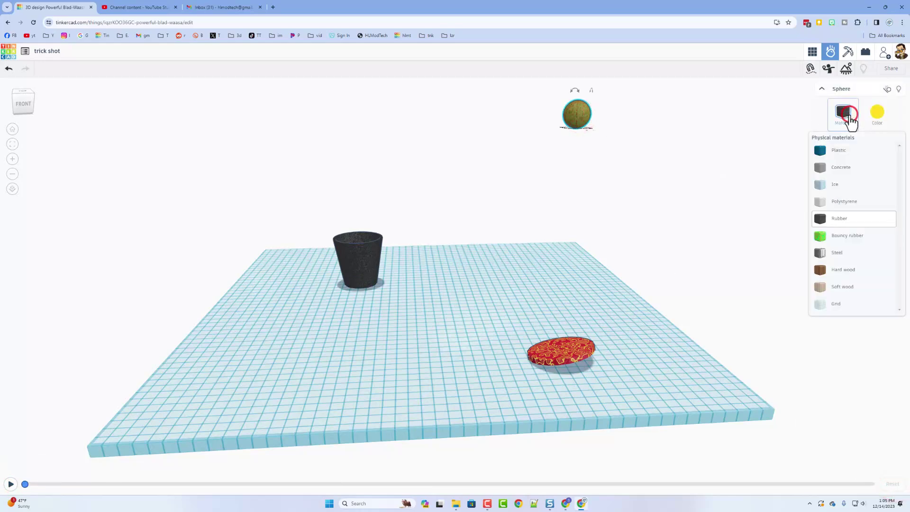
left_click(829, 252)
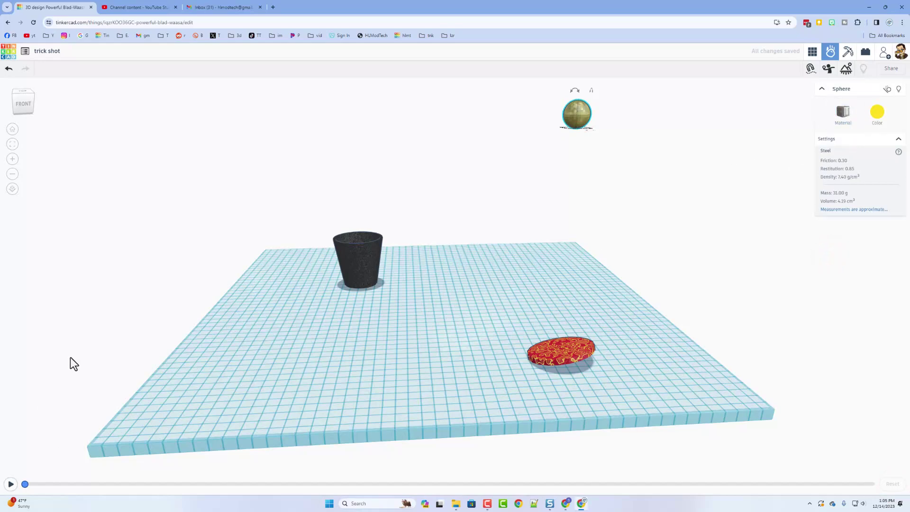
left_click(10, 483)
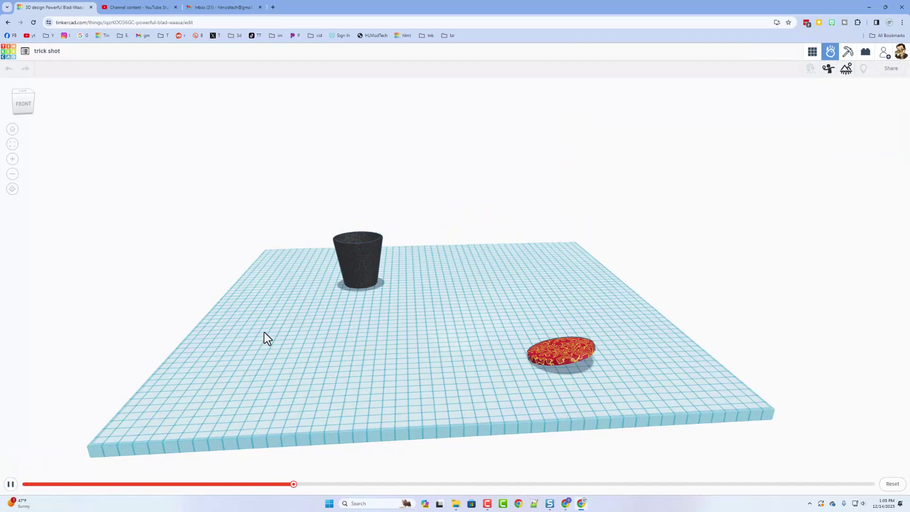
left_click(12, 485)
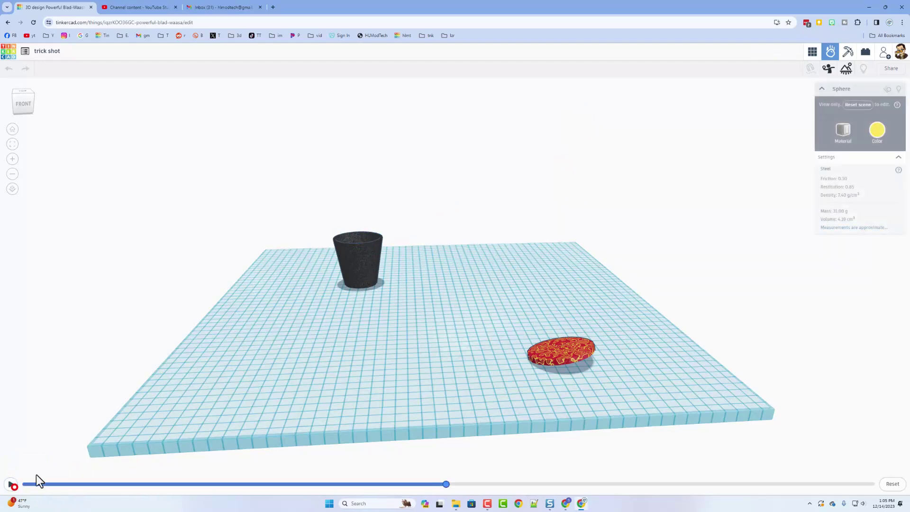
right_click_drag(364, 352, 354, 298)
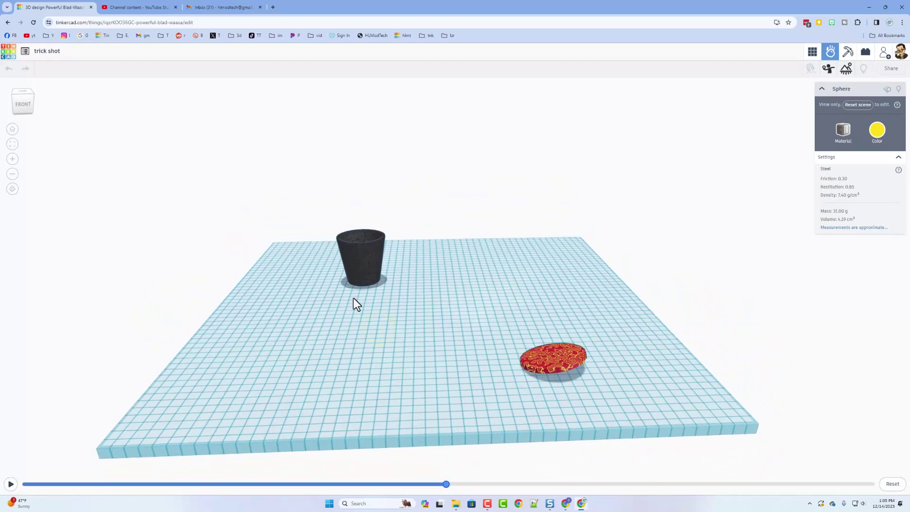
Step: Reset the simulation and raise the steel ball to a height of 51.00
left_click(890, 484)
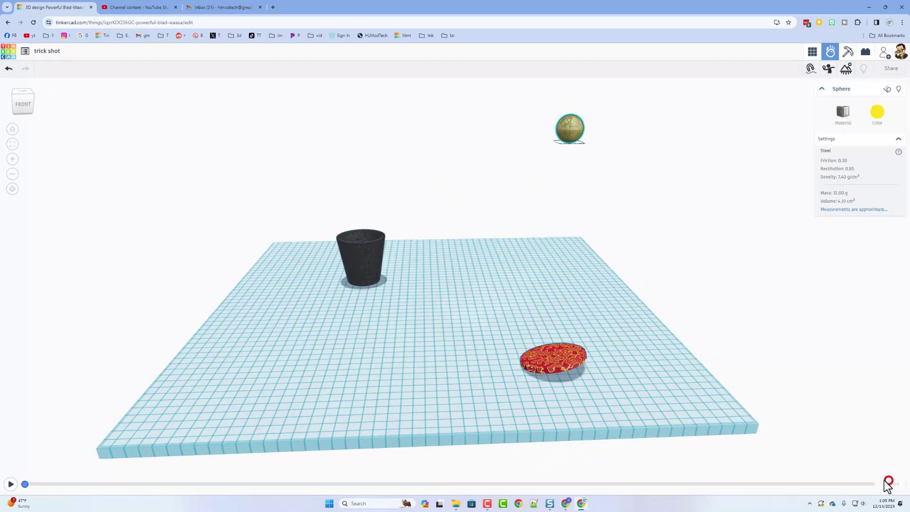
right_click_drag(634, 315, 606, 243)
left_click(571, 141)
scroll(654, 233, "down", 3)
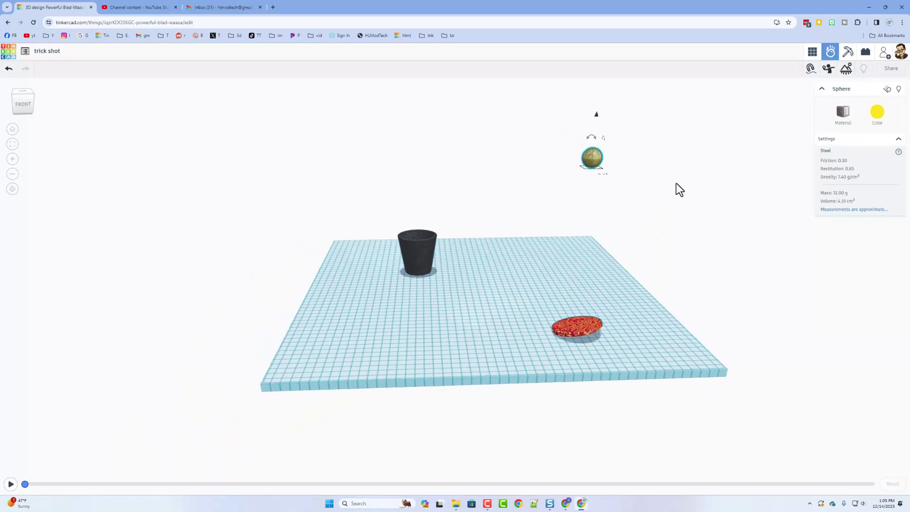
right_click_drag(678, 190, 548, 274, "shift")
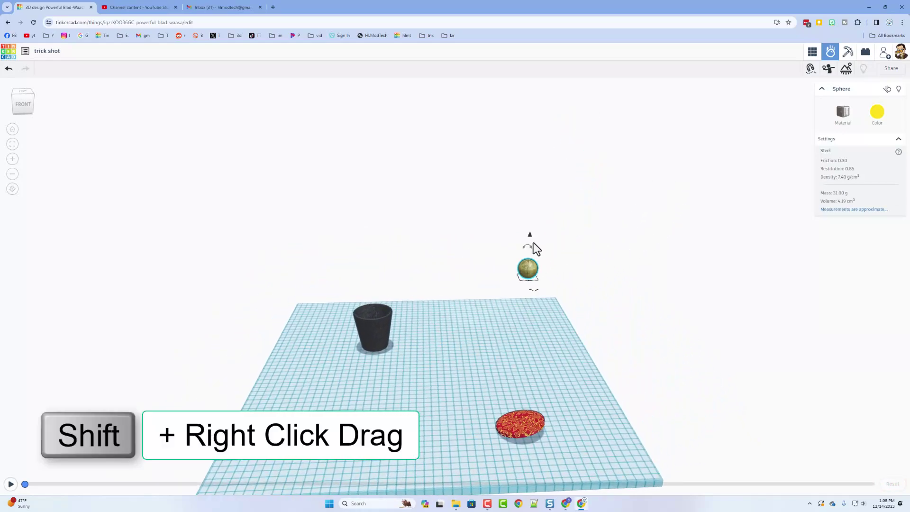
left_click_drag(531, 237, 533, 186)
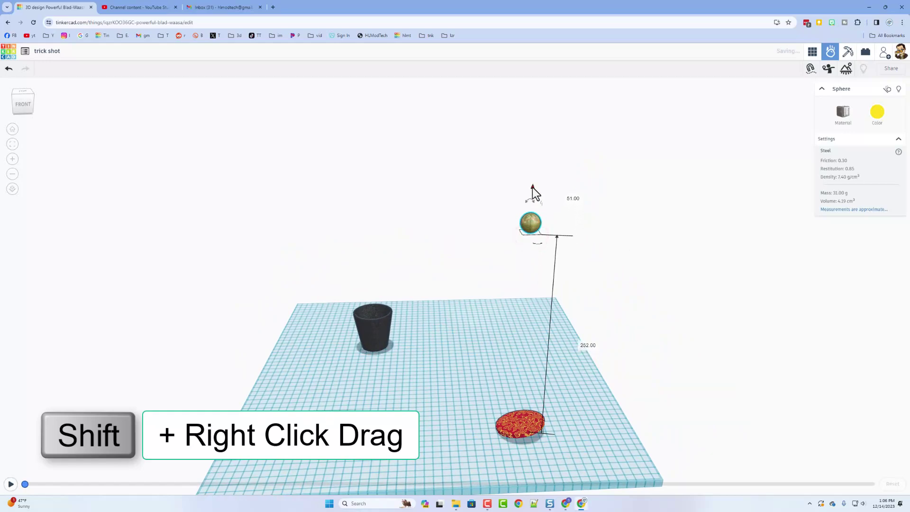
Step: Rerun the drop and pause it with the ball resting beside the cup
left_click(11, 484)
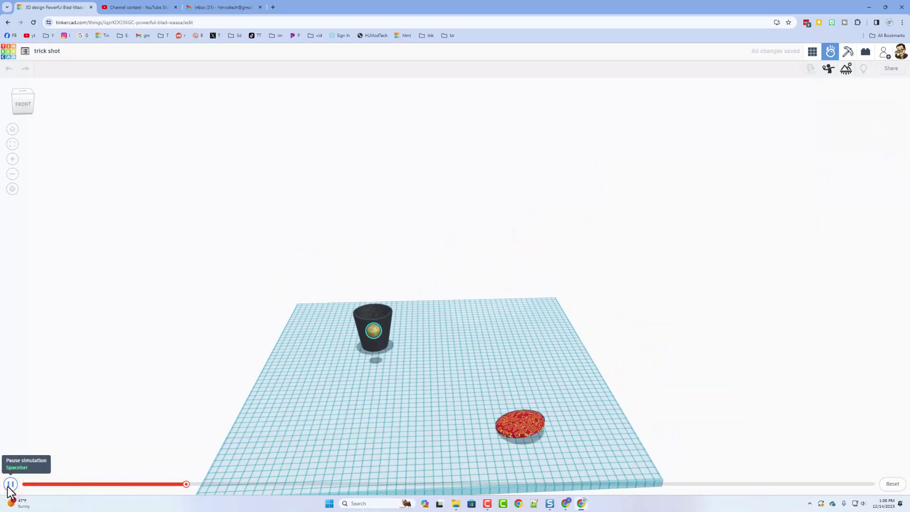
left_click(11, 484)
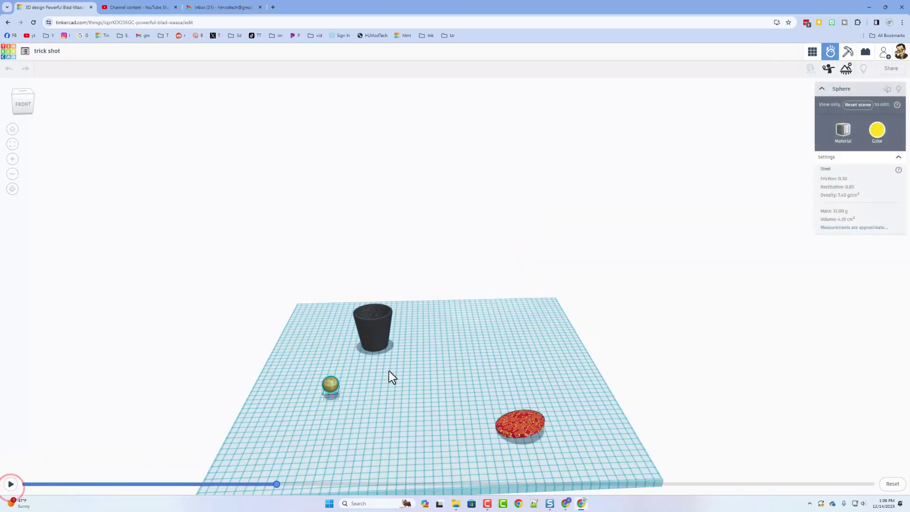
right_click_drag(384, 337, 374, 367)
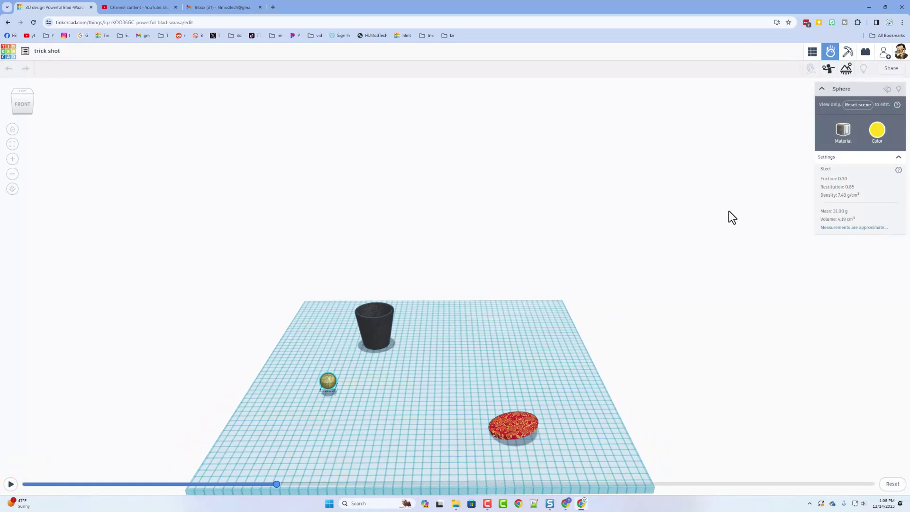
Step: Frame the share render in 9:16 portrait and rewind the animation to 0:01
left_click(887, 71)
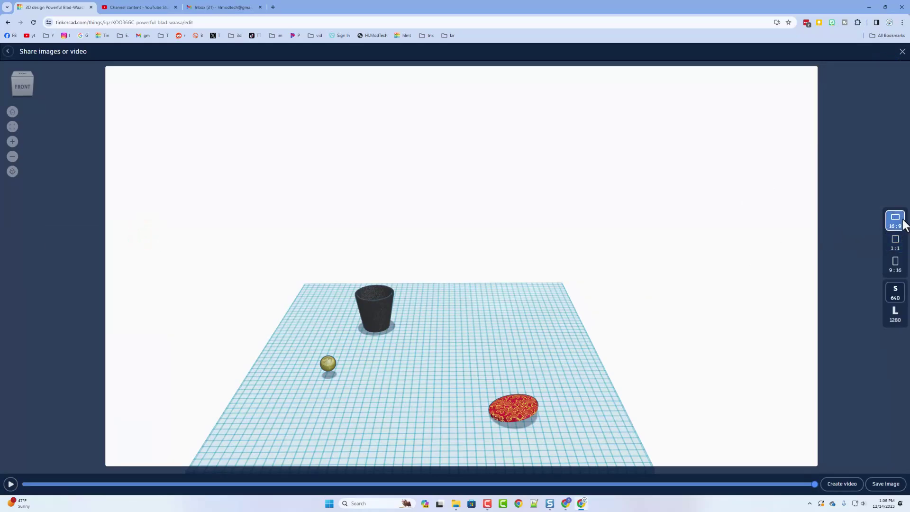
left_click(895, 242)
left_click(894, 265)
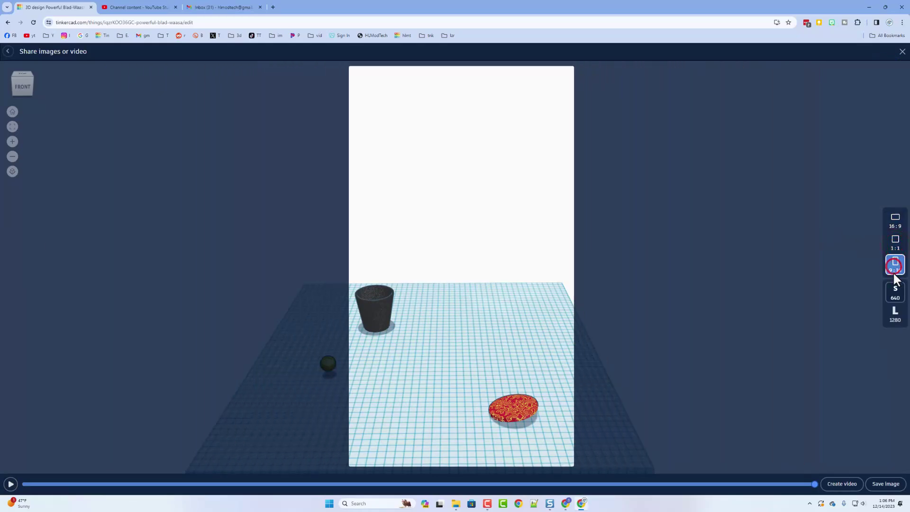
right_click_drag(693, 301, 525, 300)
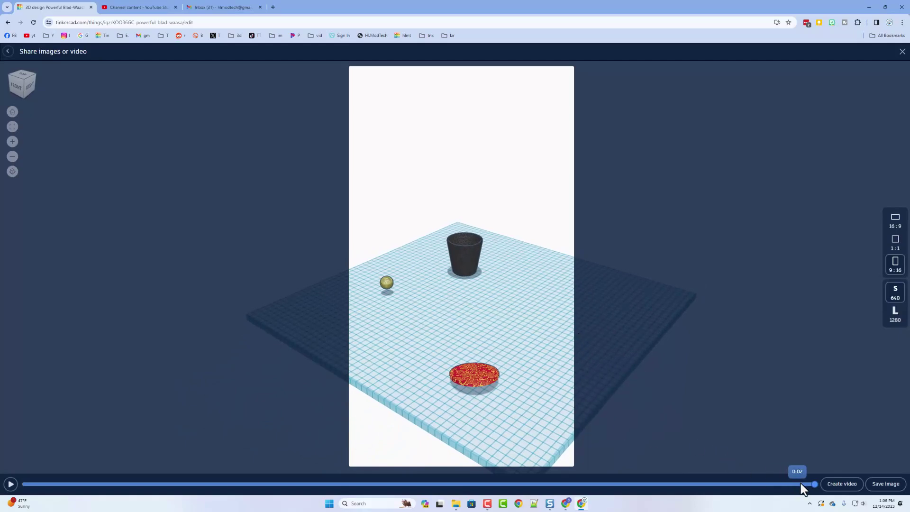
left_click_drag(815, 484, 60, 504)
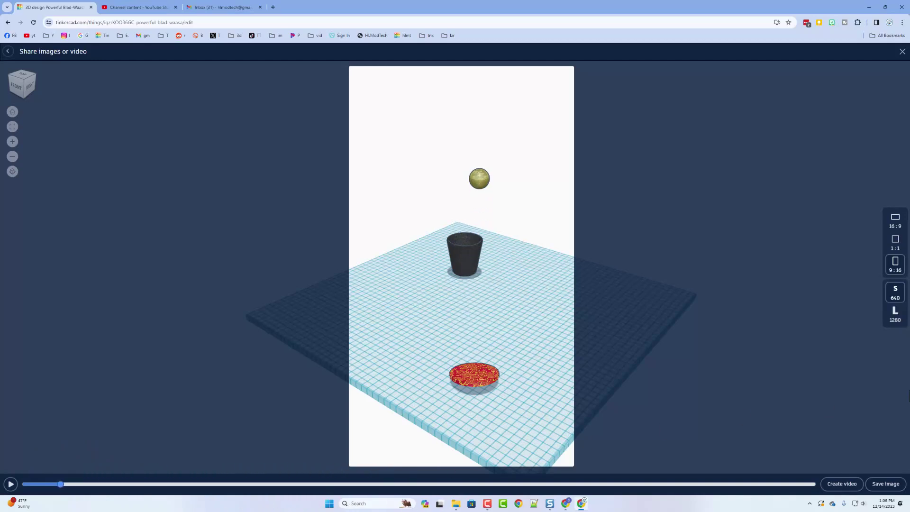
Step: Render a large 1280 video, save it as trick shot.mp4, and return to the design
left_click(893, 320)
left_click(838, 487)
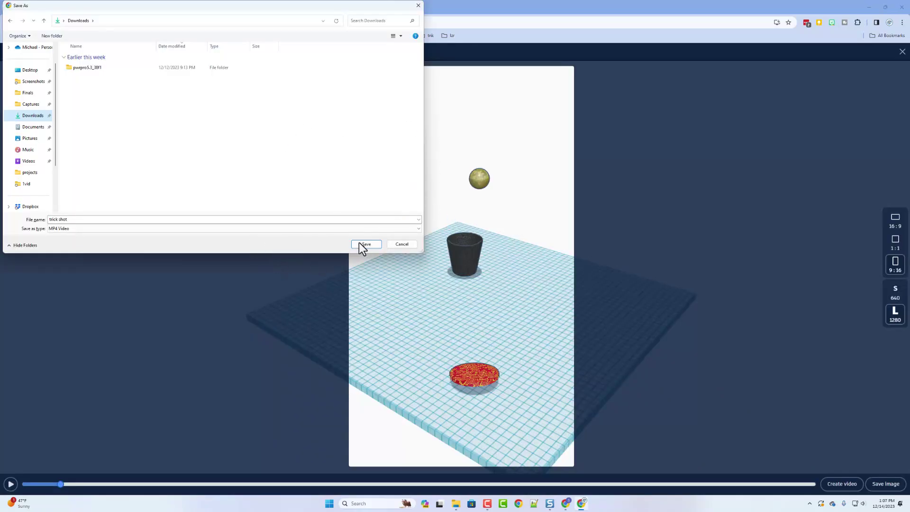
left_click(365, 244)
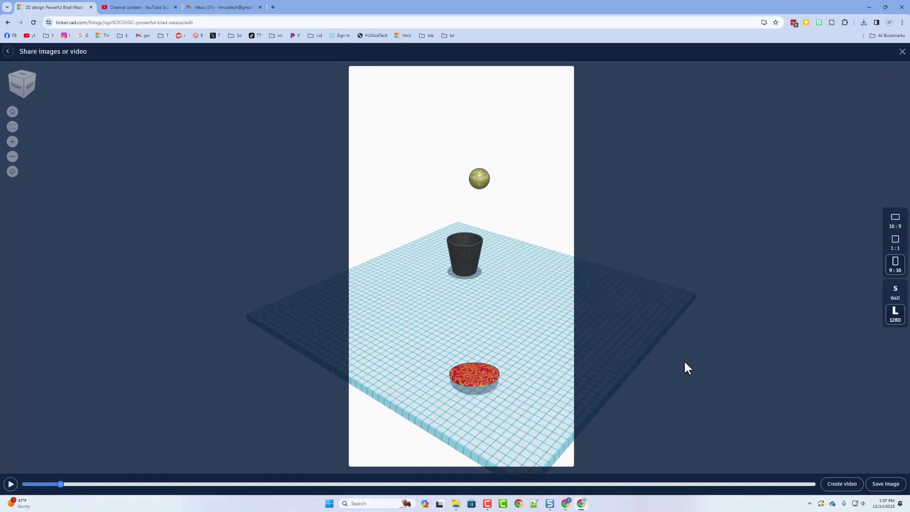
left_click(8, 52)
Step: Switch from the simulator to the 3D design editor and orbit around the cup and ball
mouse_move(416, 247)
right_mouse_down()
mouse_move(450, 251)
mouse_move(427, 246)
right_mouse_up()
left_click(812, 52)
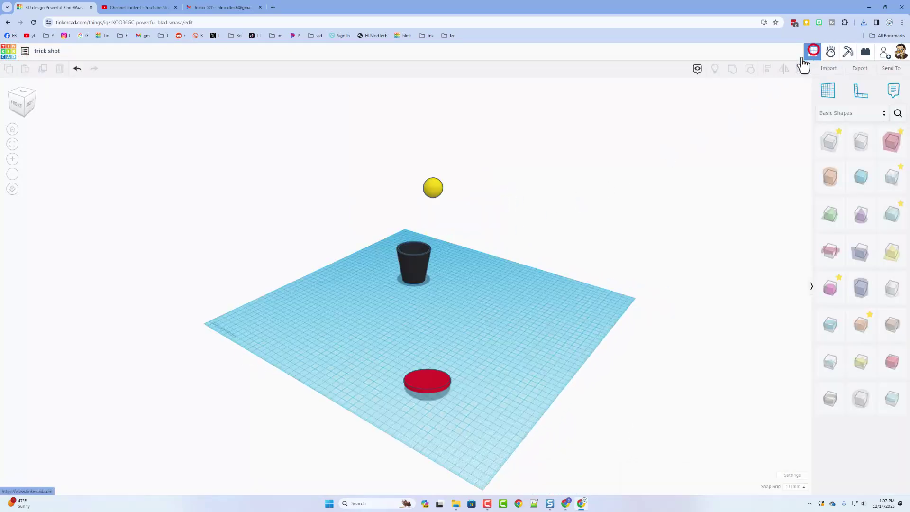
right_click_drag(570, 235, 424, 308)
right_click_drag(354, 282, 359, 269)
right_click_drag(380, 306, 356, 303)
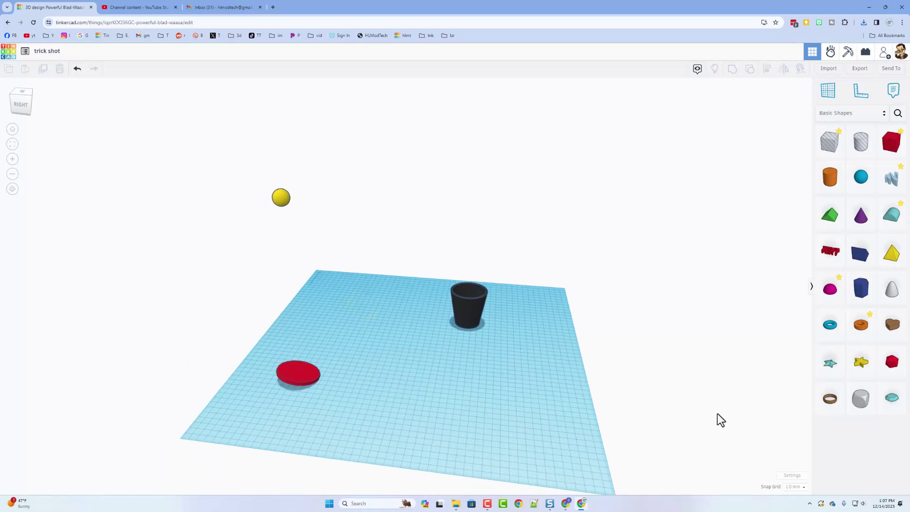
Step: Give the workspace a lavender background and hide the grid
left_click(792, 476)
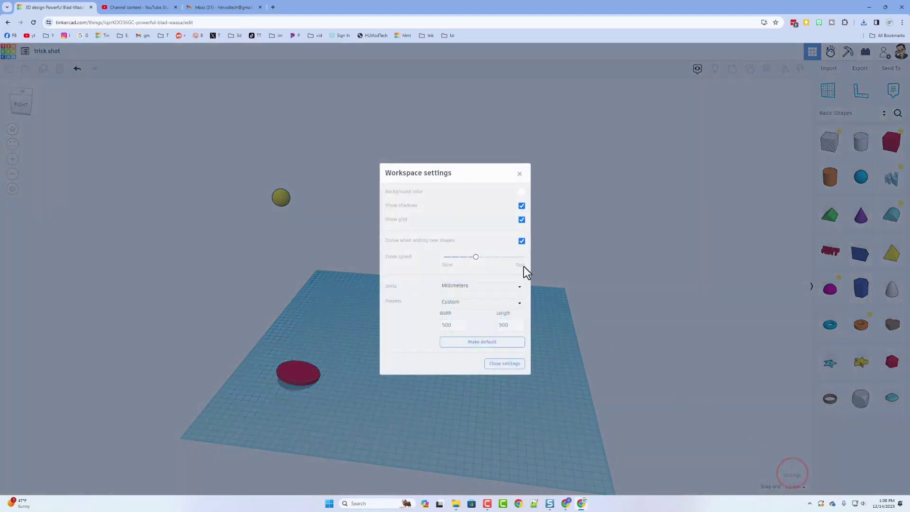
left_click(521, 192)
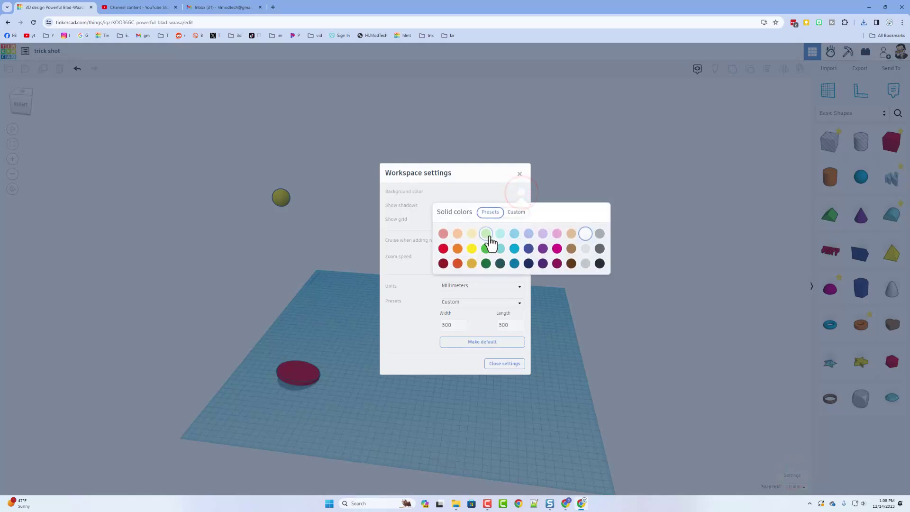
left_click(527, 235)
left_click(439, 194)
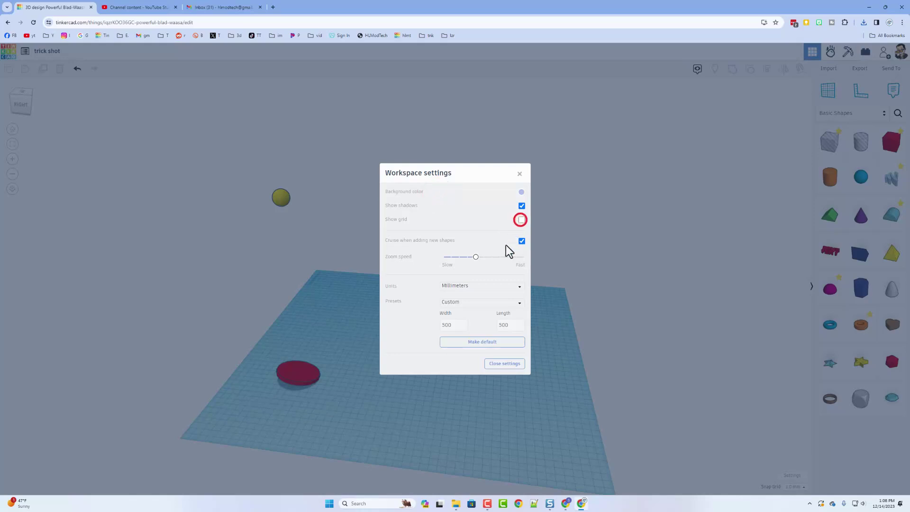
left_click(507, 363)
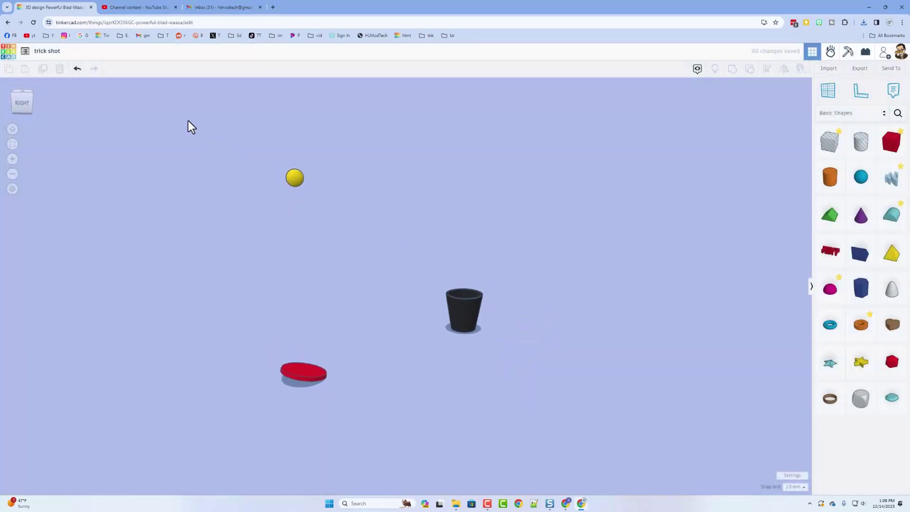
Step: Return to the dashboard and open the trick shot design's properties
left_click(8, 54)
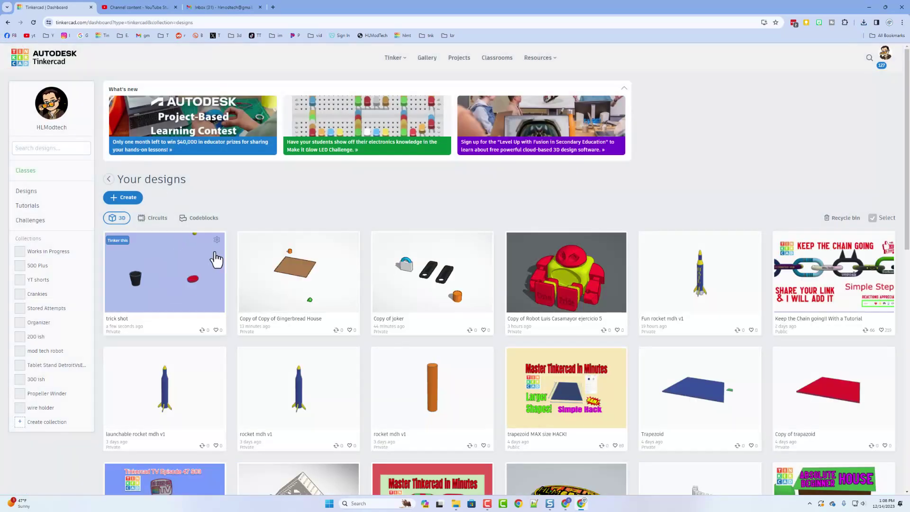
left_click(217, 239)
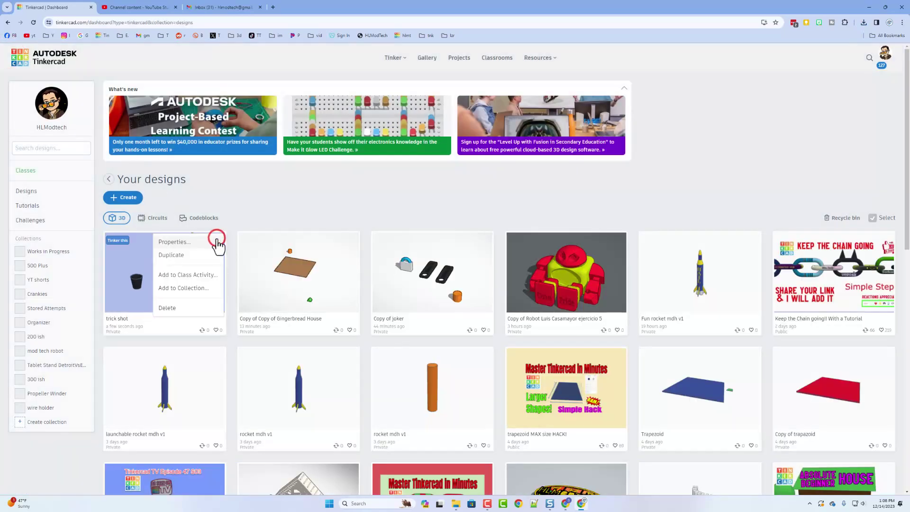
left_click(174, 243)
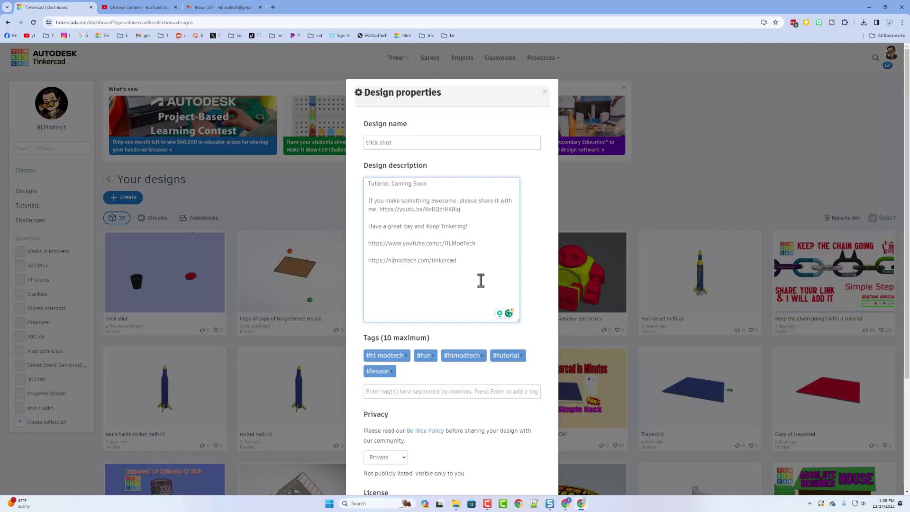
Step: Add trick shot and hlmt23 as tags on the design
scroll(481, 281, "down", 2)
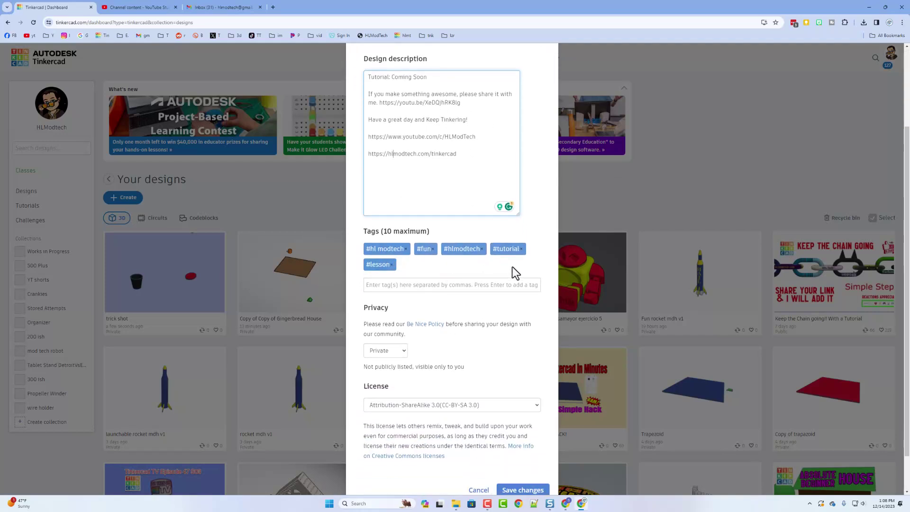
left_click(427, 285)
type("trick shot")
key("Return")
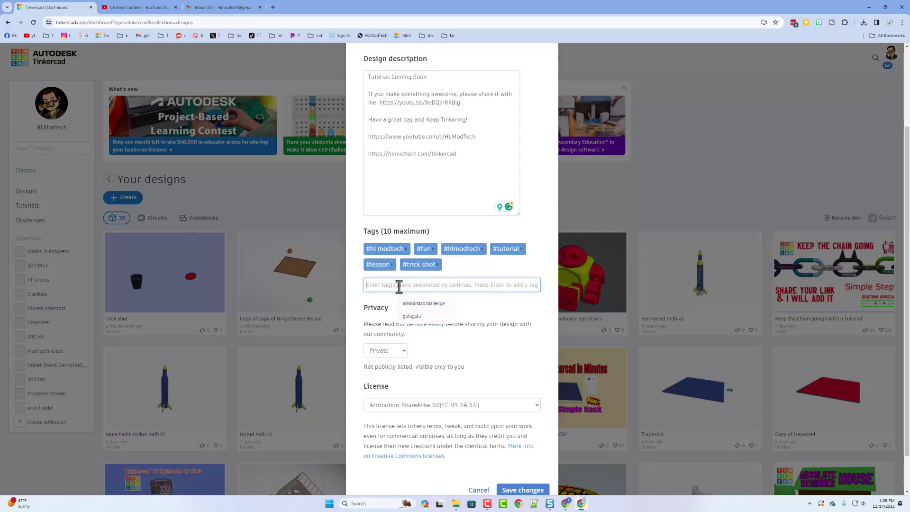
type("hlmt23")
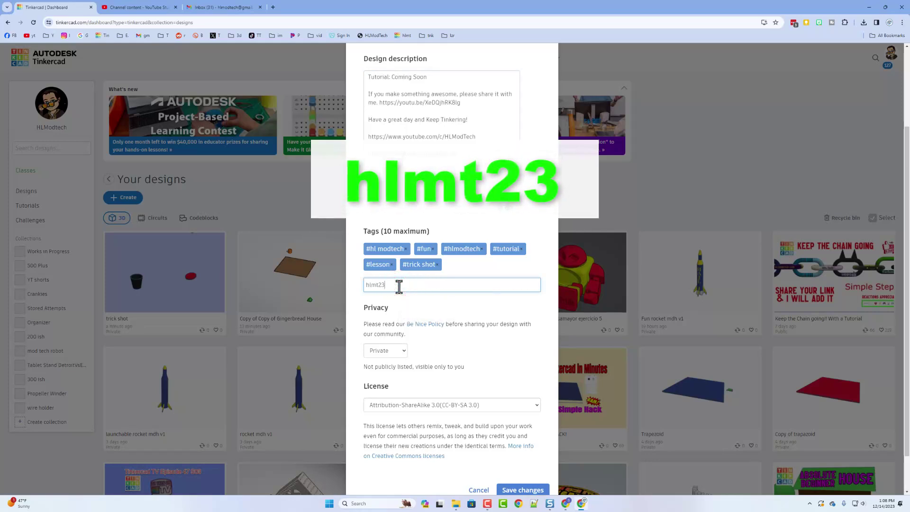
key("Return")
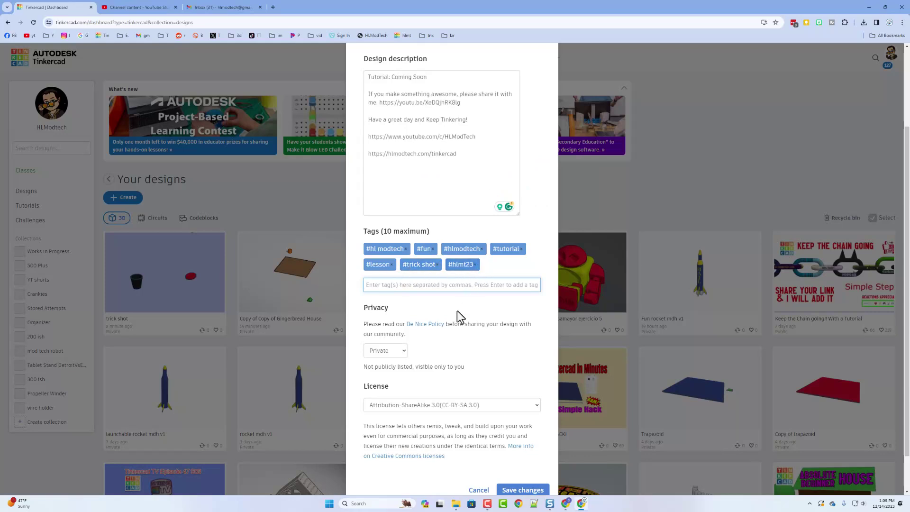
Step: Make the design Public under the Attribution-NoDerivs 3.0 license and save the changes
left_click(390, 352)
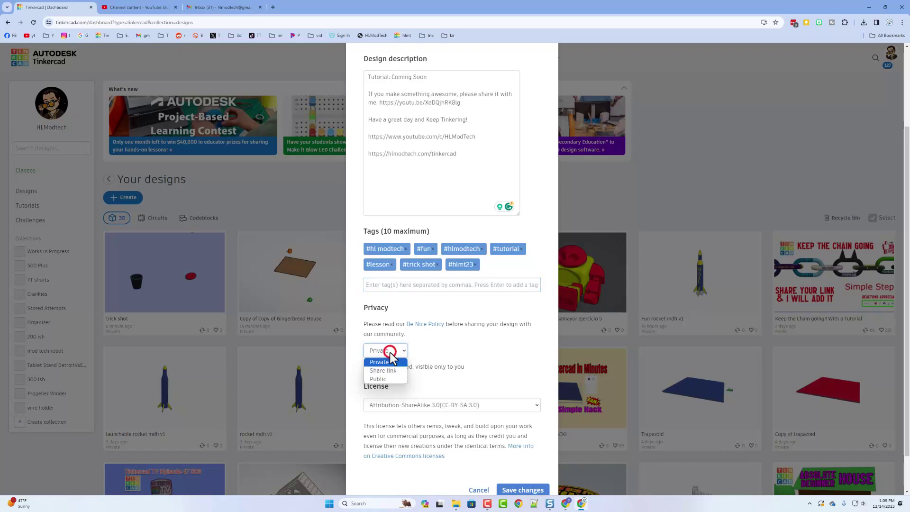
left_click(381, 378)
scroll(441, 355, "down", 1)
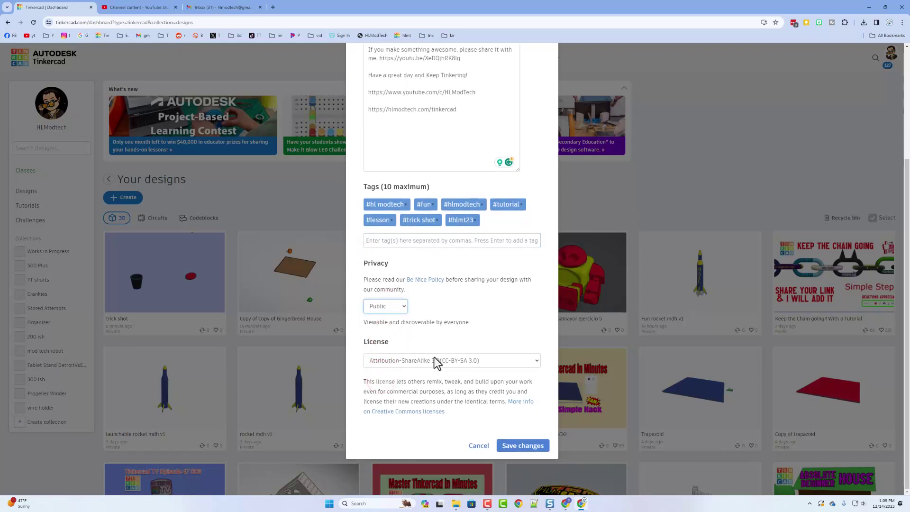
left_click(432, 360)
left_click(427, 404)
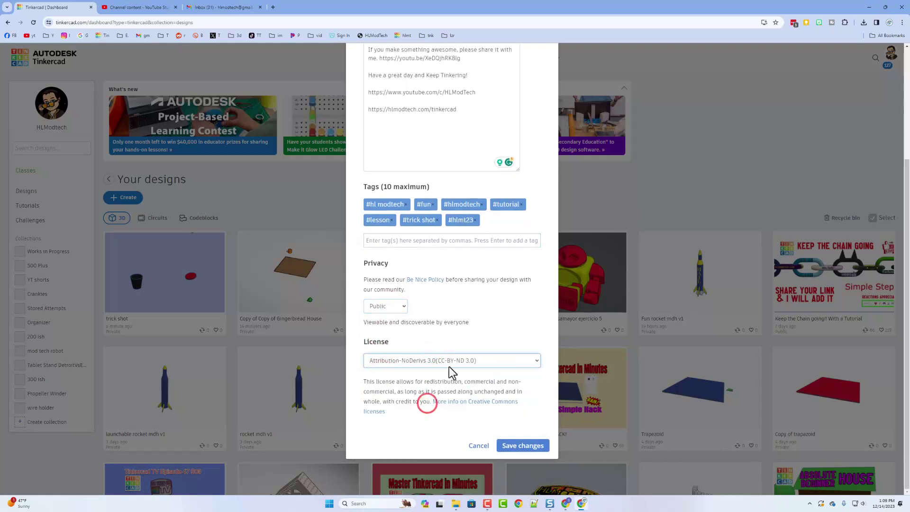
scroll(424, 154, "up", 3)
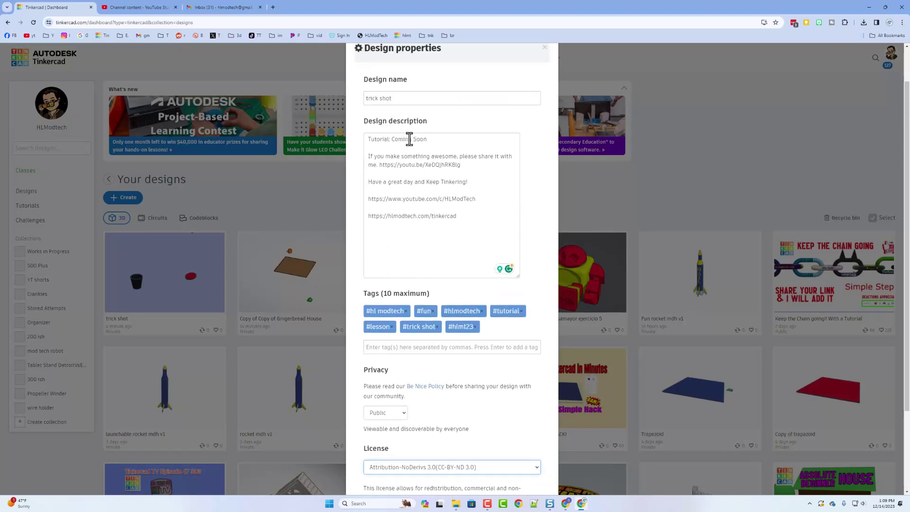
scroll(459, 155, "down", 3)
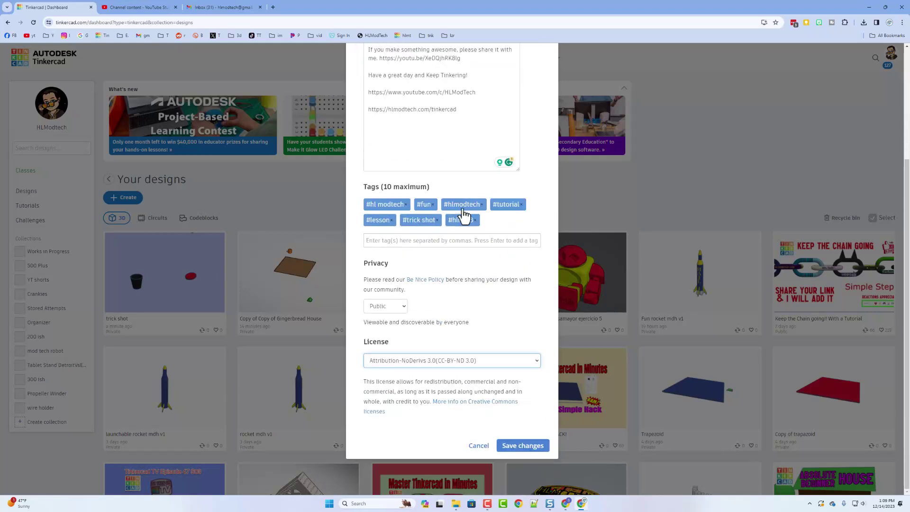
left_click(522, 446)
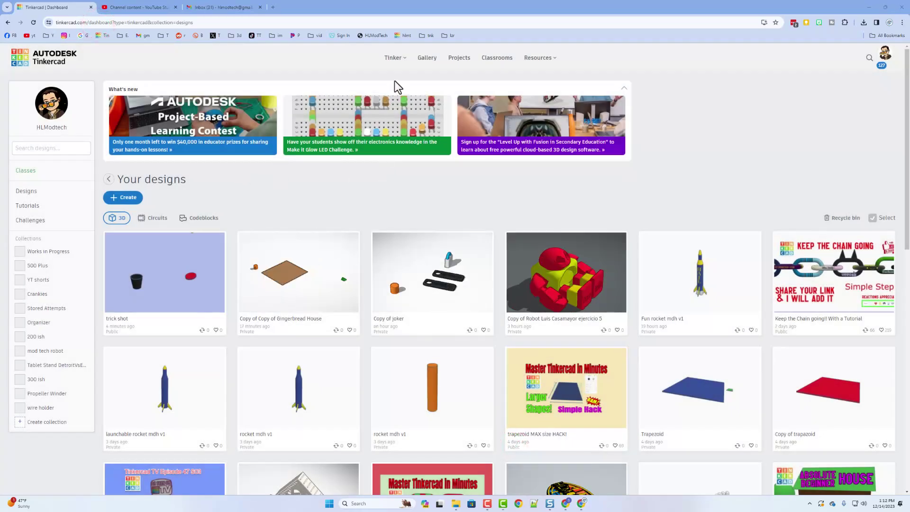
Step: Open the Community gallery and view the Customizable Print in Place Robot design without reacting
left_click(428, 58)
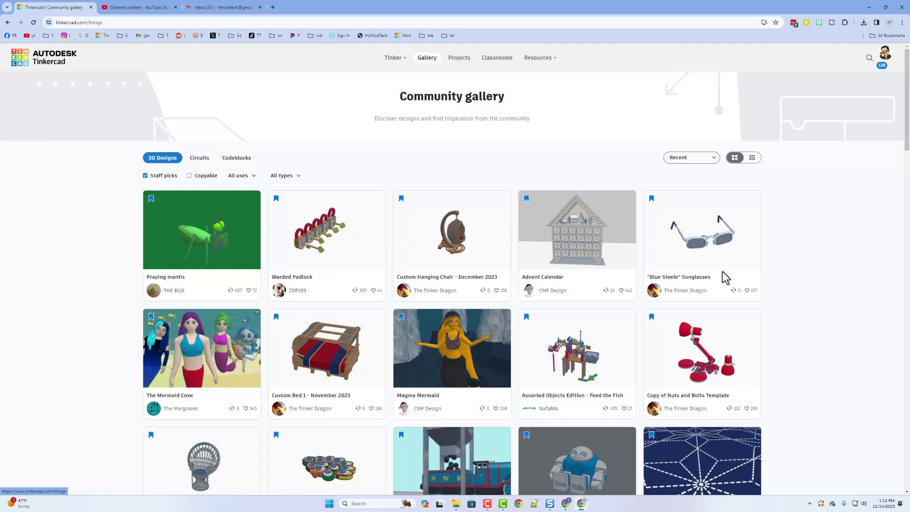
scroll(252, 377, "down", 2)
left_click(590, 368)
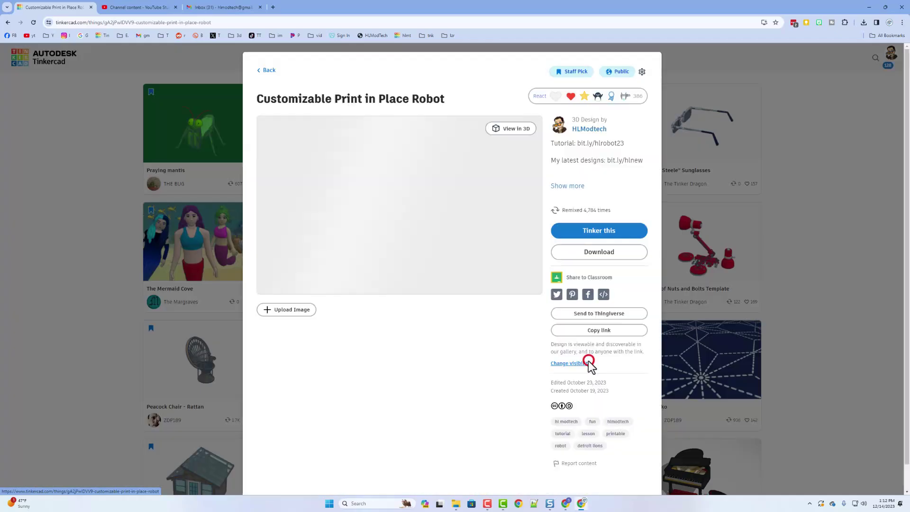
left_click(573, 97)
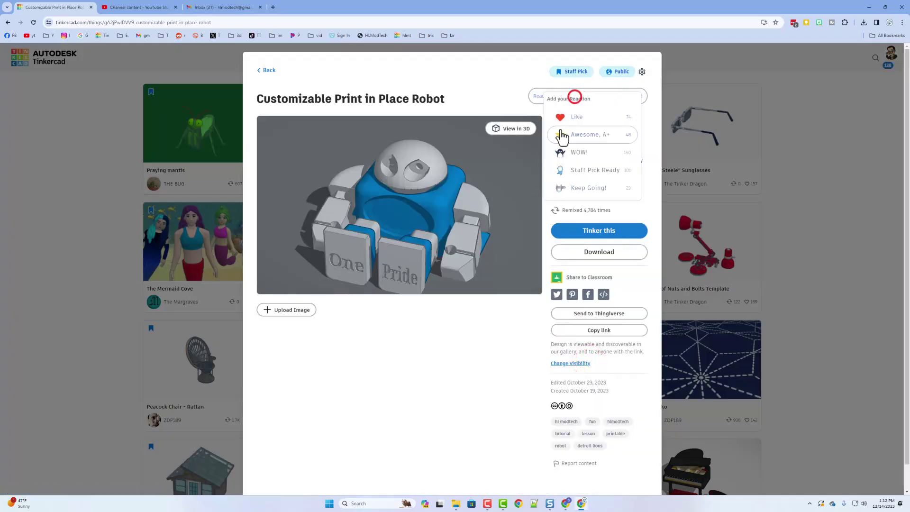
left_click(501, 83)
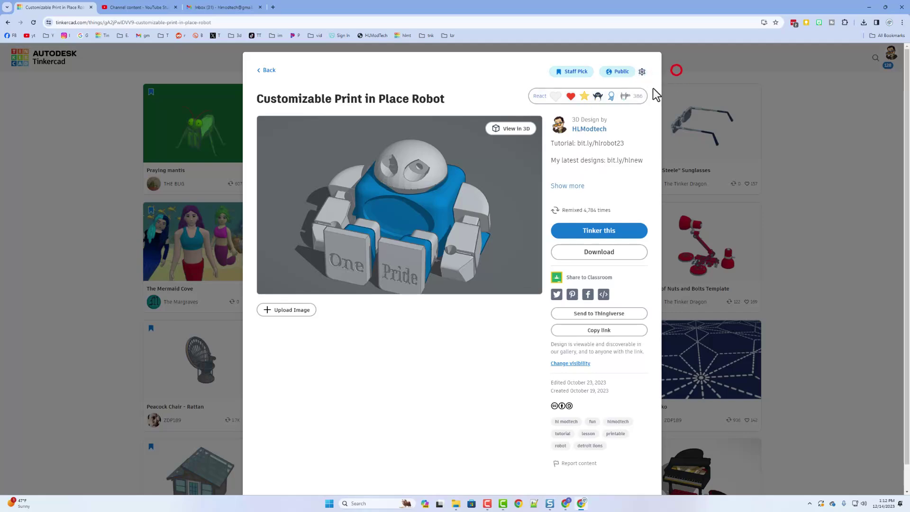
left_click(676, 71)
Step: Show all recent designs as smaller tiles and like the Escorpion de Abarth design
left_click(145, 175)
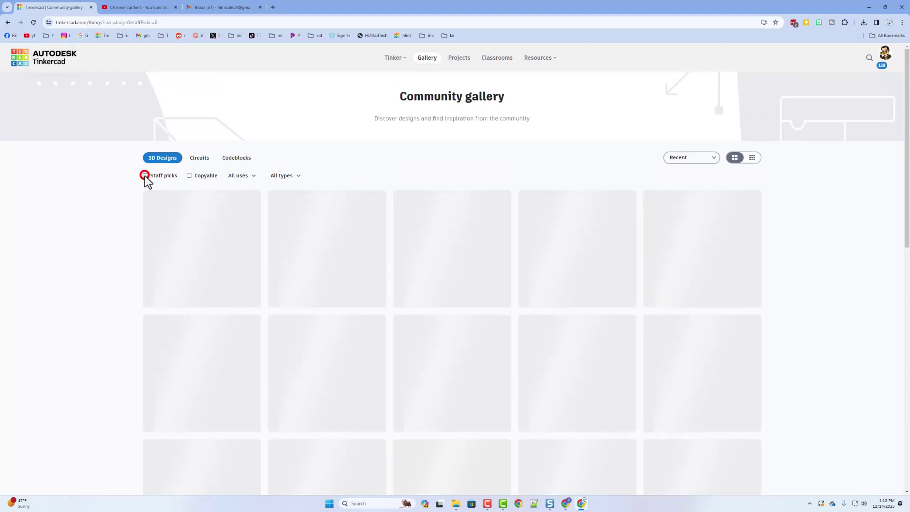
left_click(752, 158)
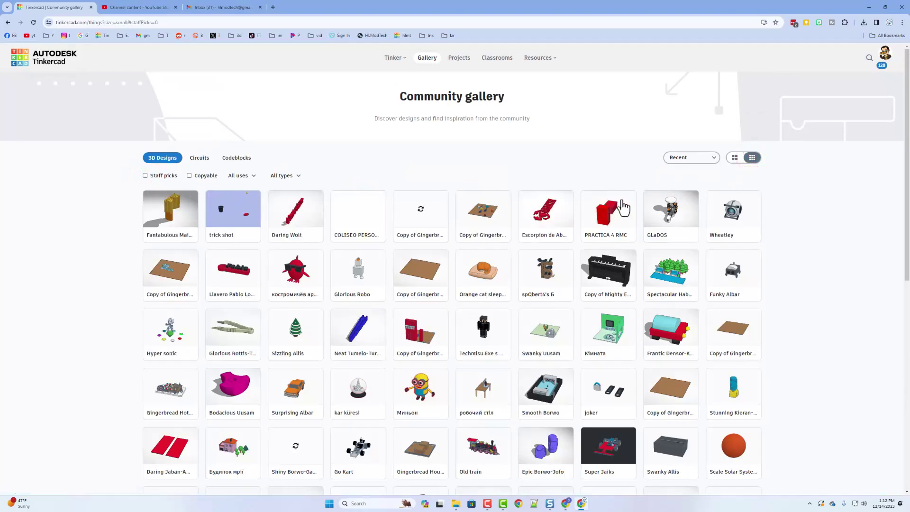
scroll(577, 175, "down", 1)
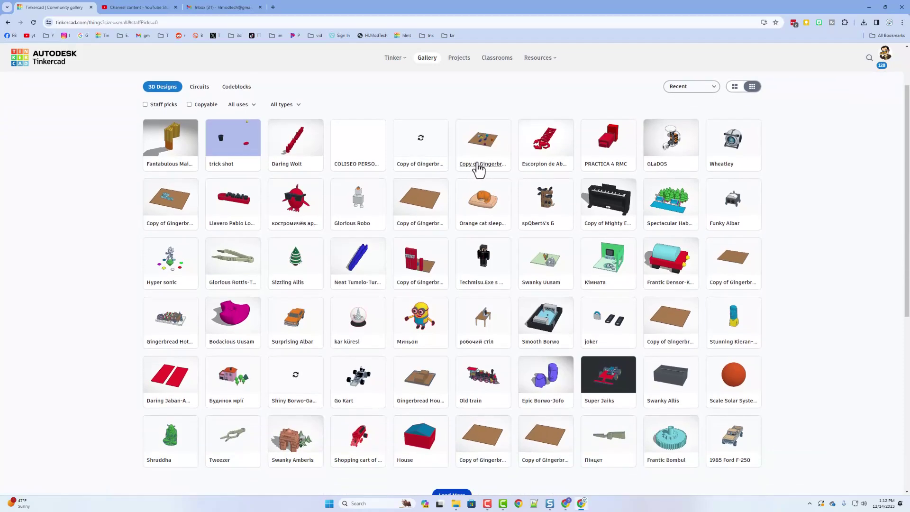
left_click(537, 142)
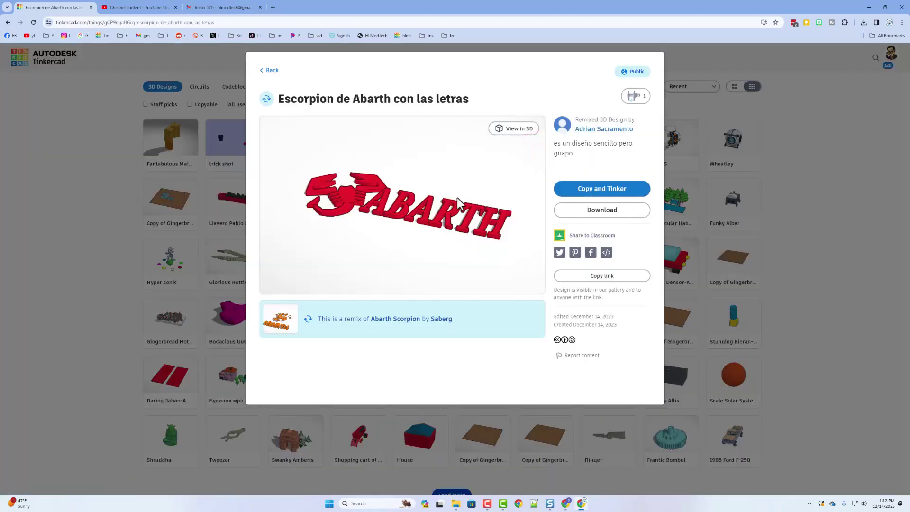
left_click(632, 97)
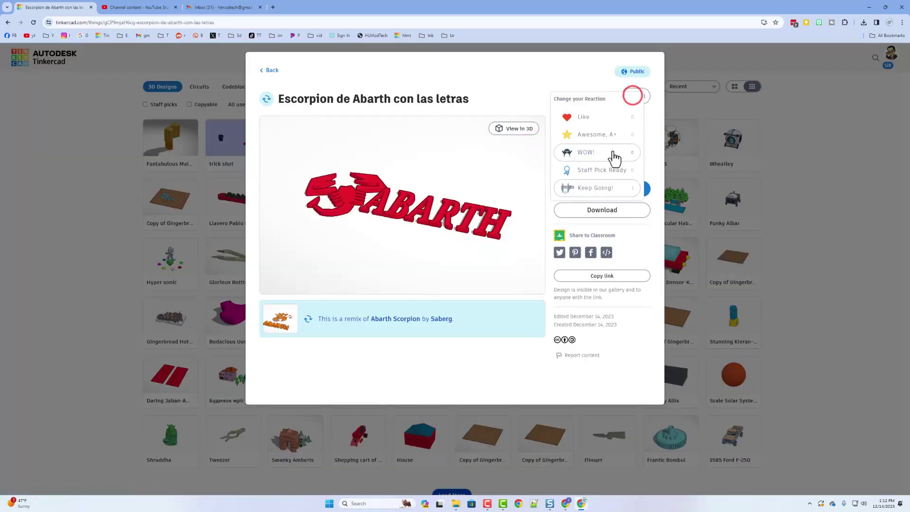
left_click(586, 114)
left_click(735, 116)
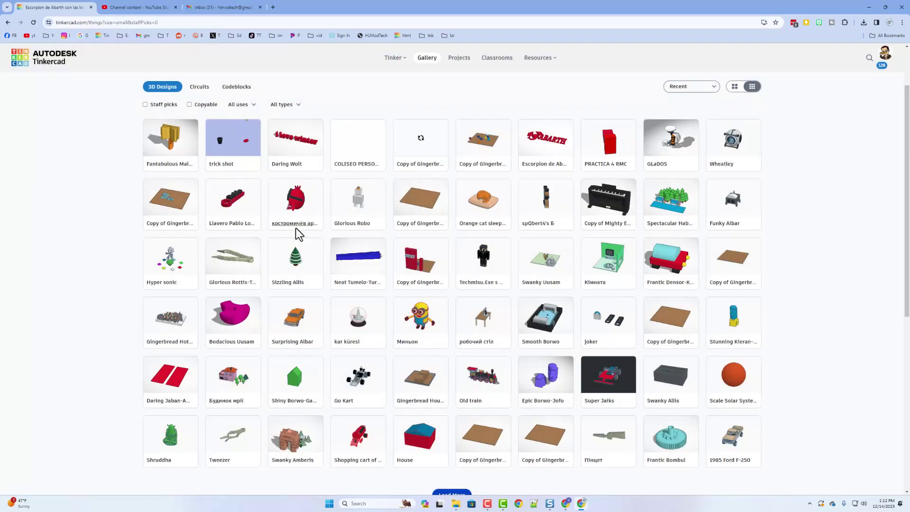
Step: Add reactions to the Sizzling Allis and Go Kart designs
left_click(292, 260)
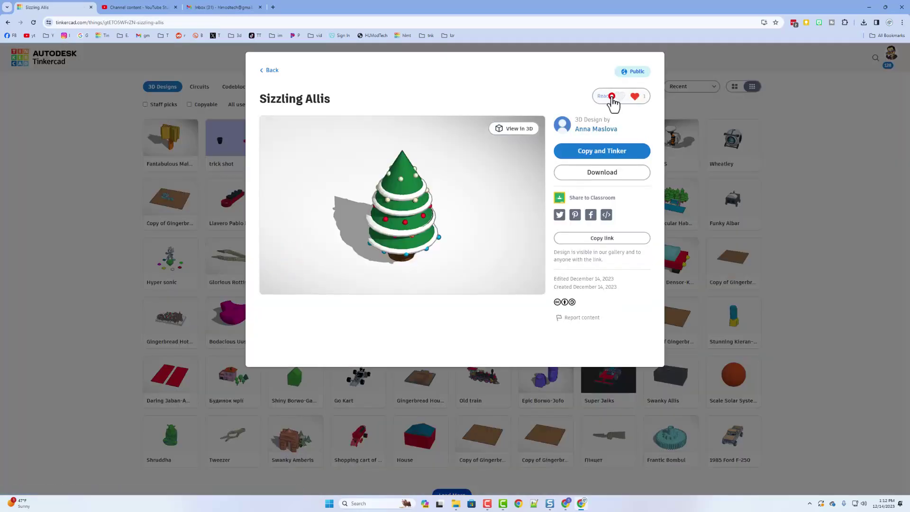
left_click(611, 96)
left_click(607, 131)
left_click(793, 129)
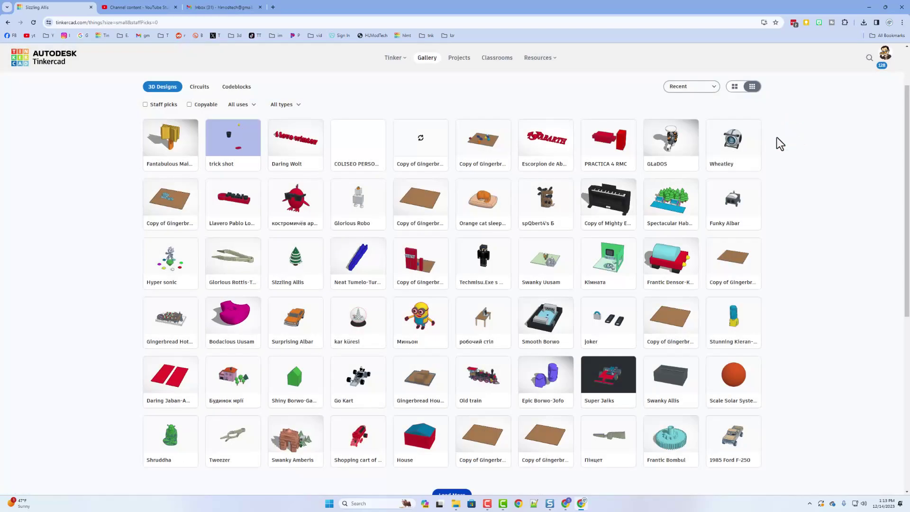
left_click(361, 377)
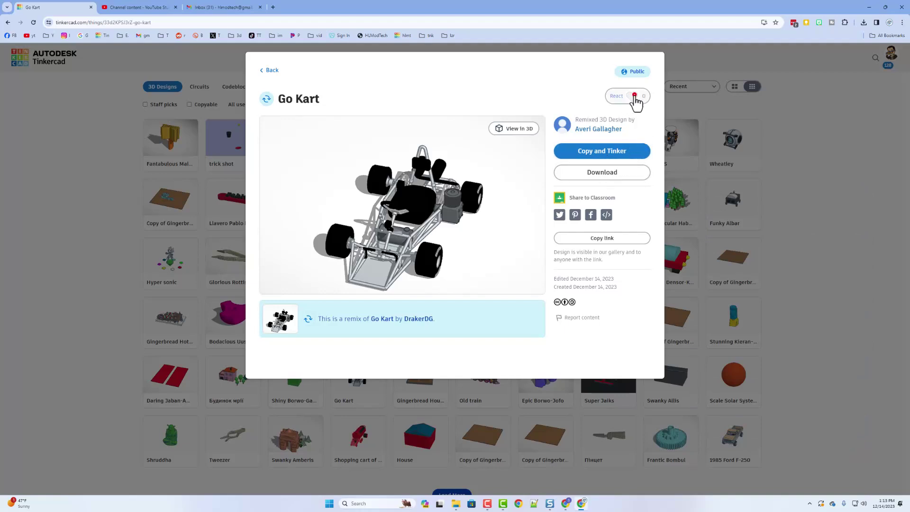
left_click(634, 96)
left_click(599, 182)
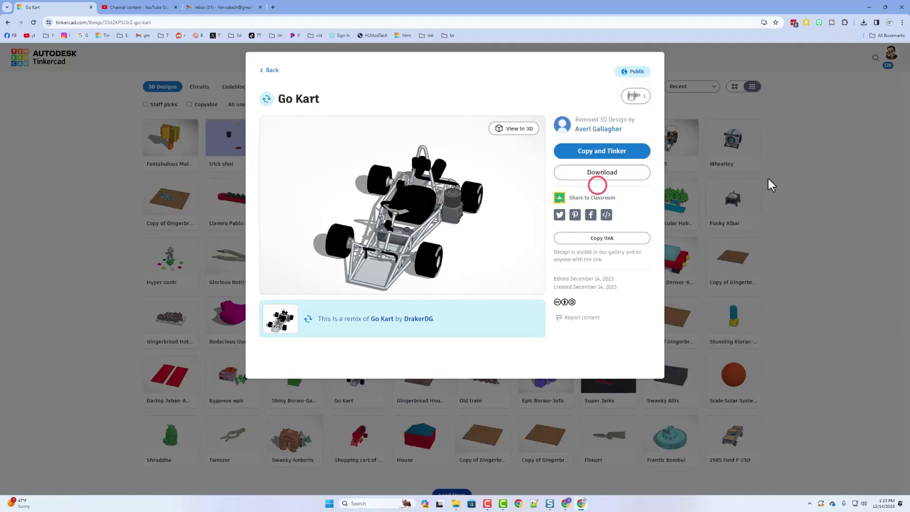
left_click(825, 177)
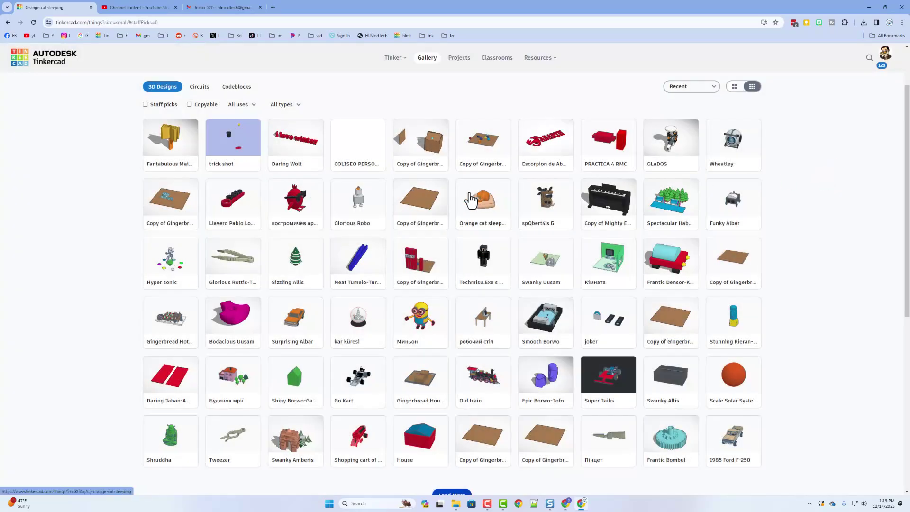
Step: React to the Orange cat sleeping design and return to the gallery
left_click(485, 201)
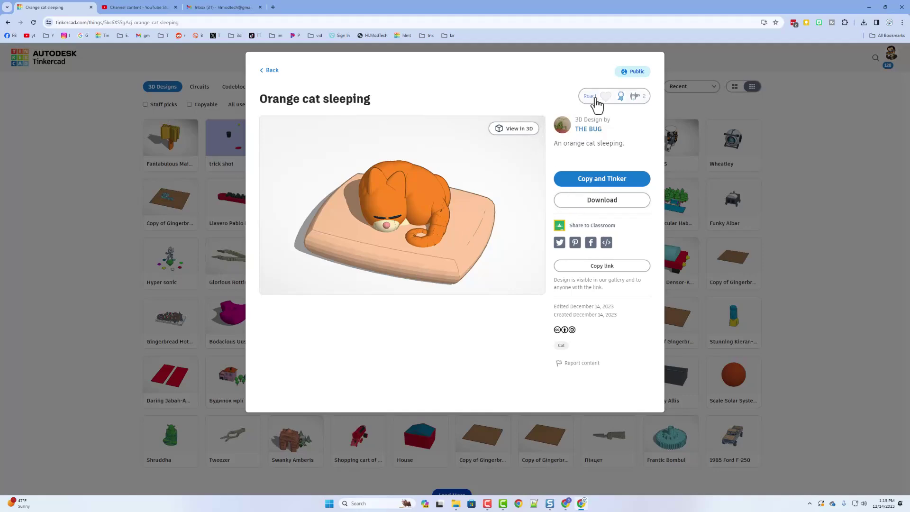
left_click(611, 95)
left_click(596, 153)
left_click(573, 44)
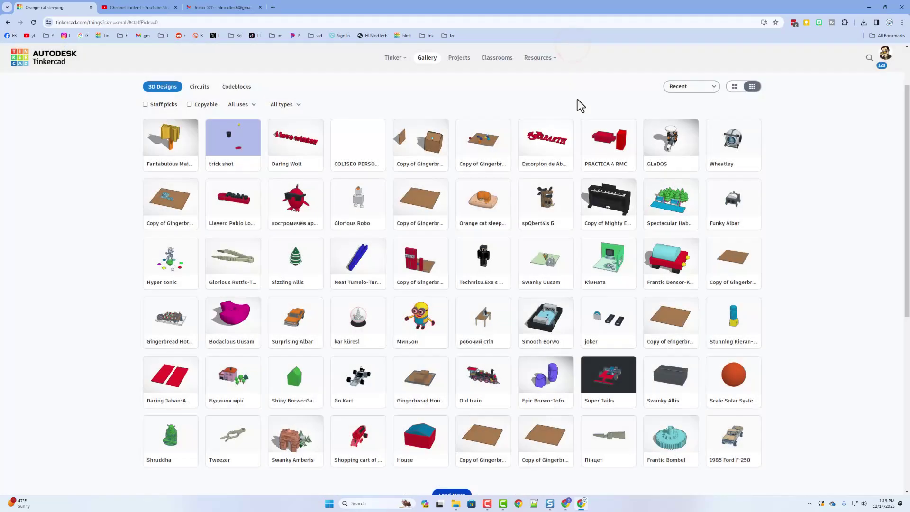
Step: Open the published trick shot design page and dismiss the reaction choices without reacting
left_click(240, 138)
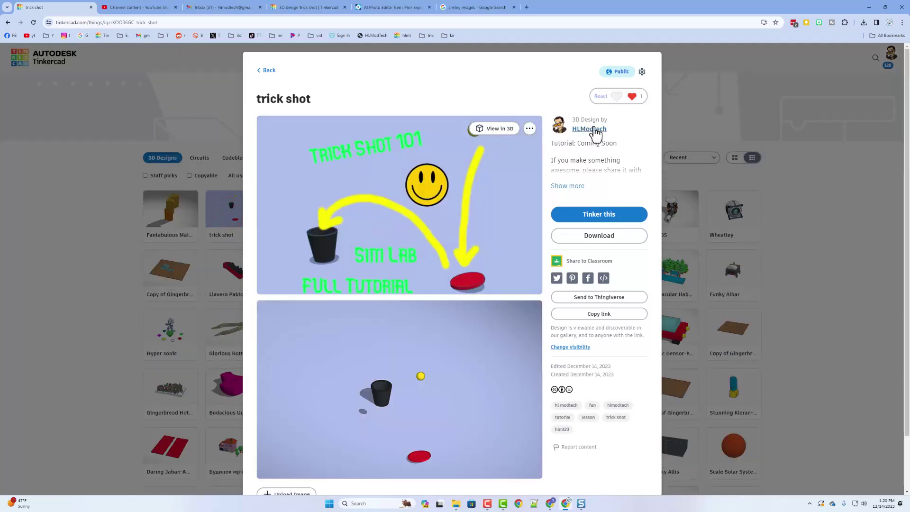
left_click(613, 101)
left_click(512, 84)
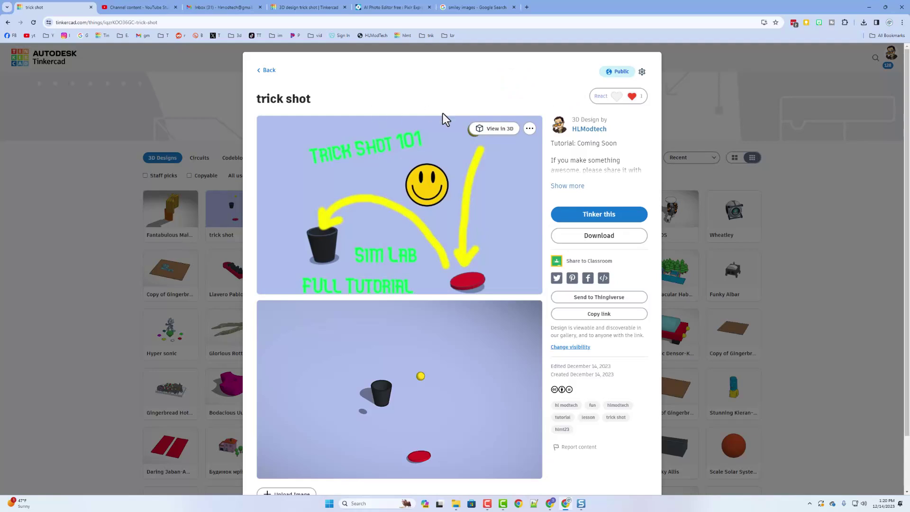
Step: Go to the HLModtech profile and preview The hlmt23 Tinkercad Bat Signal design
left_click(589, 130)
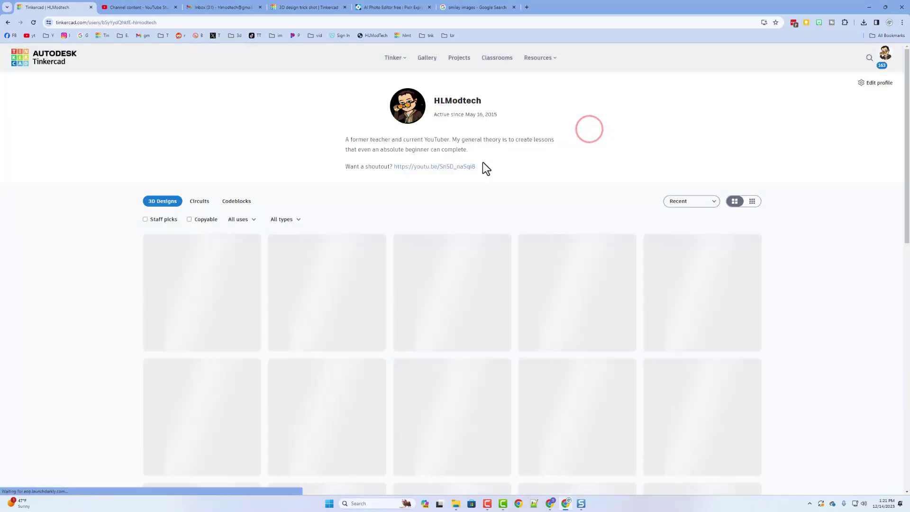
scroll(315, 173, "down", 1)
scroll(189, 184, "up", 1)
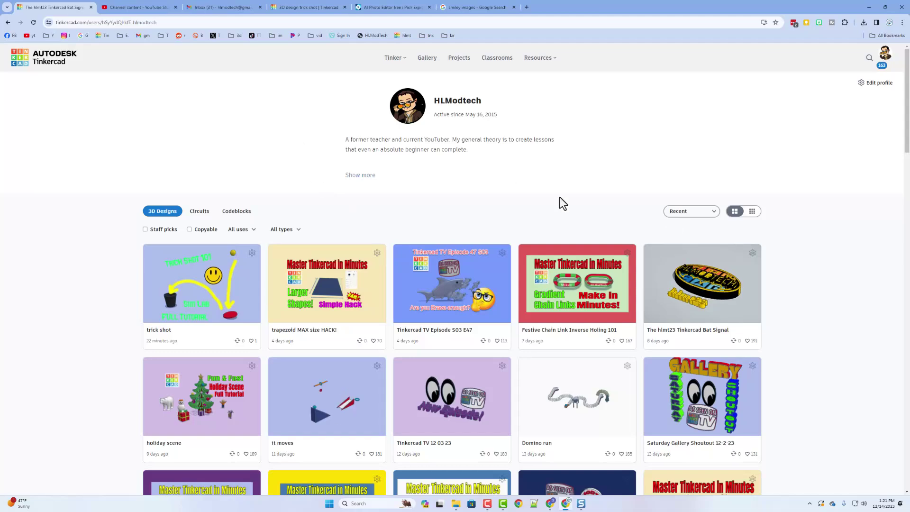
left_click(678, 301)
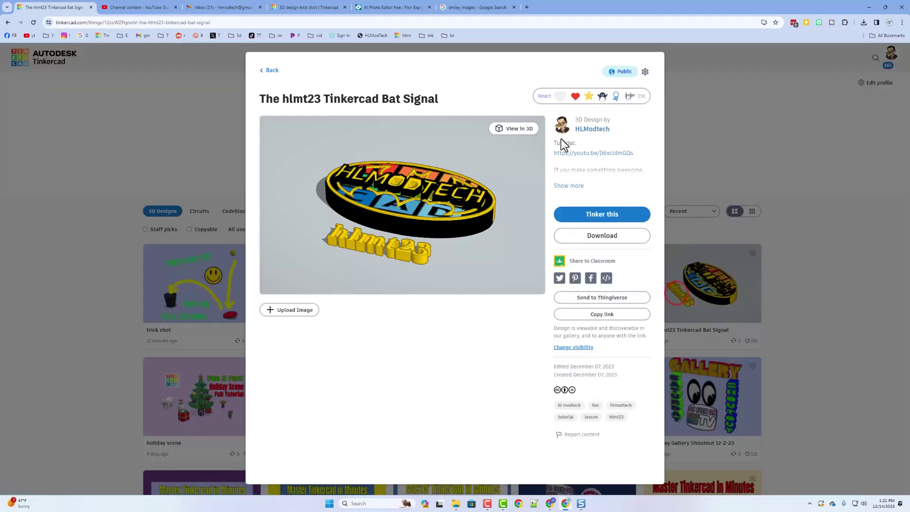
left_click(705, 131)
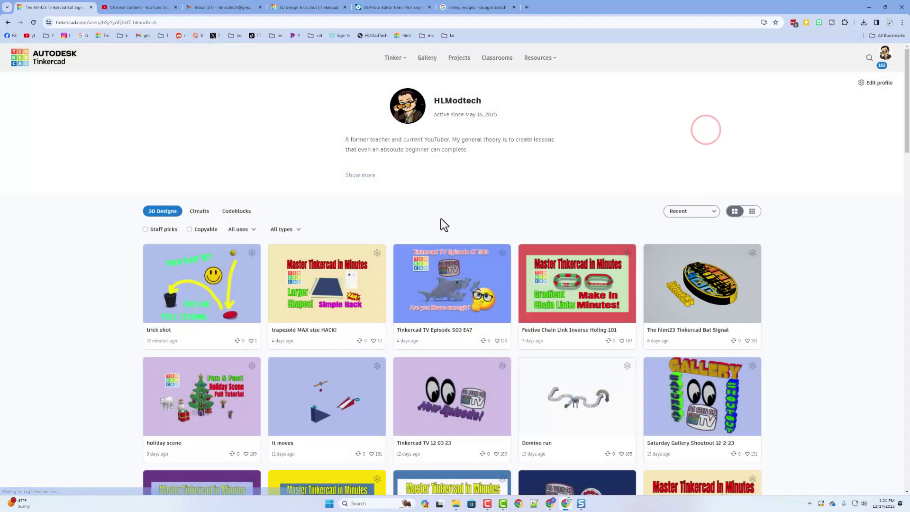
Step: Sort the profile's designs by reactions, preview F1 Car mdh, and browse the list
left_click(678, 212)
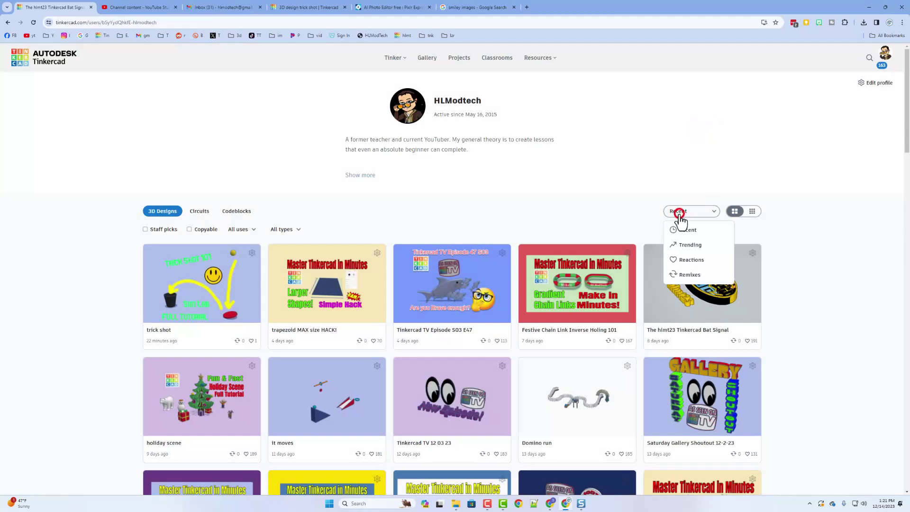
left_click(690, 260)
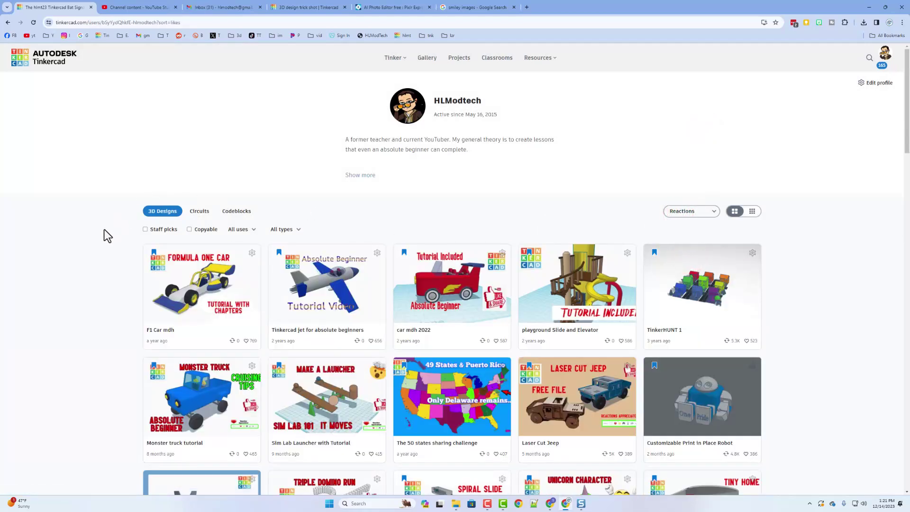
scroll(103, 229, "down", 2)
scroll(107, 236, "down", 2)
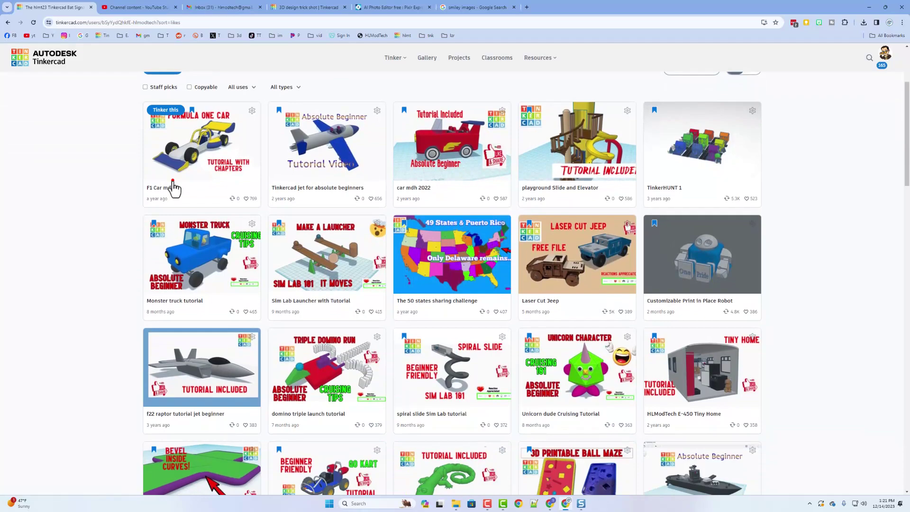
left_click(172, 179)
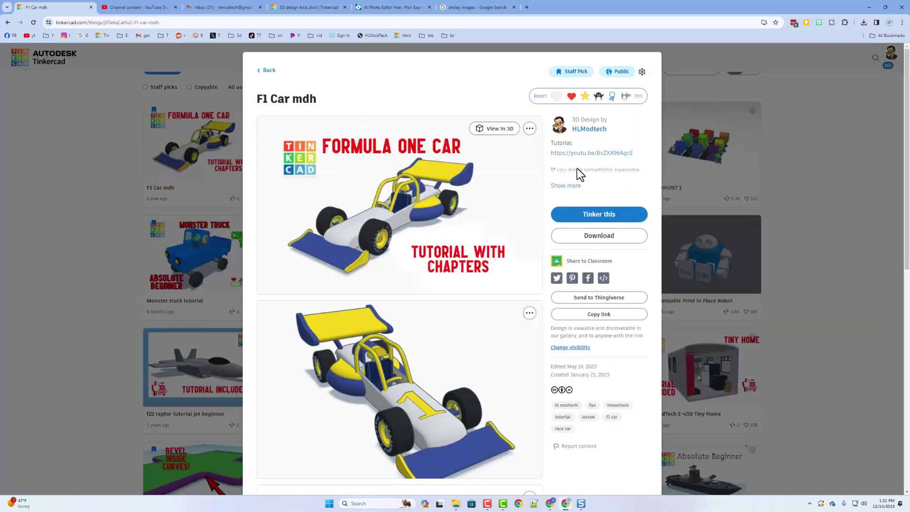
left_click(42, 175)
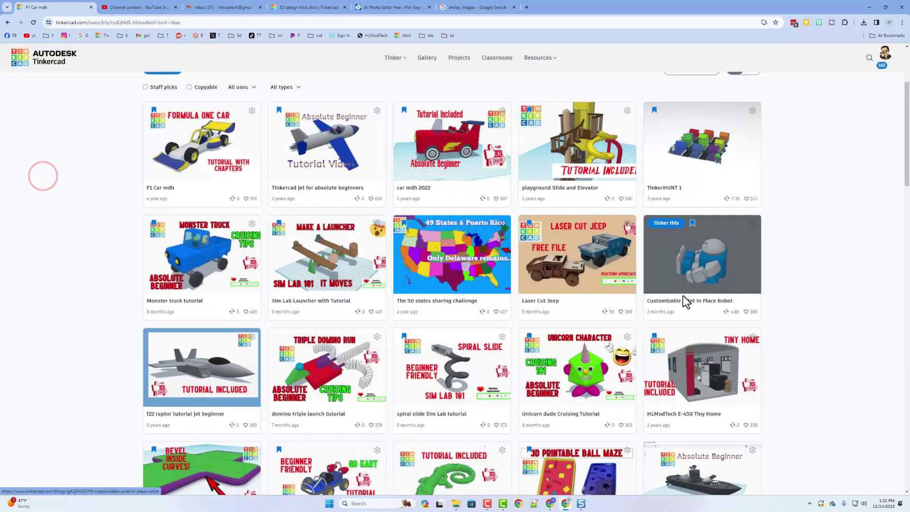
scroll(412, 277, "down", 12)
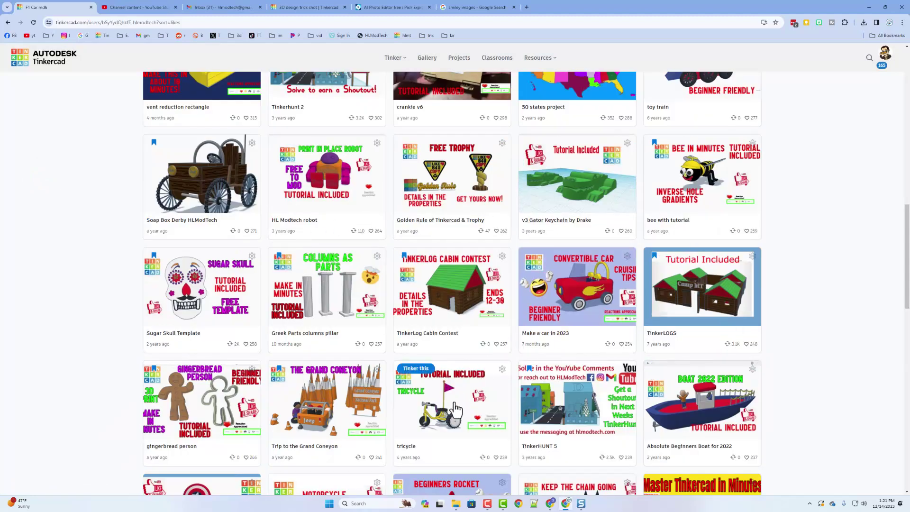
scroll(469, 405, "down", 2)
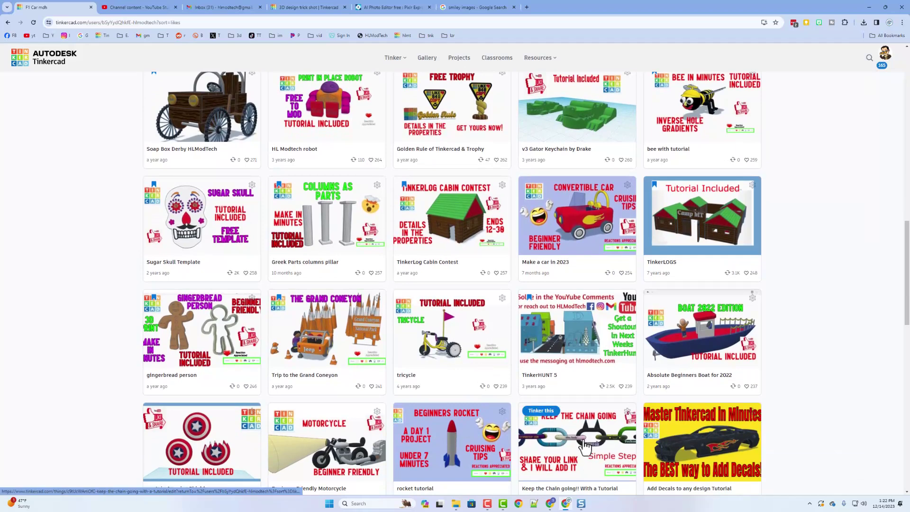
scroll(800, 383, "down", 1)
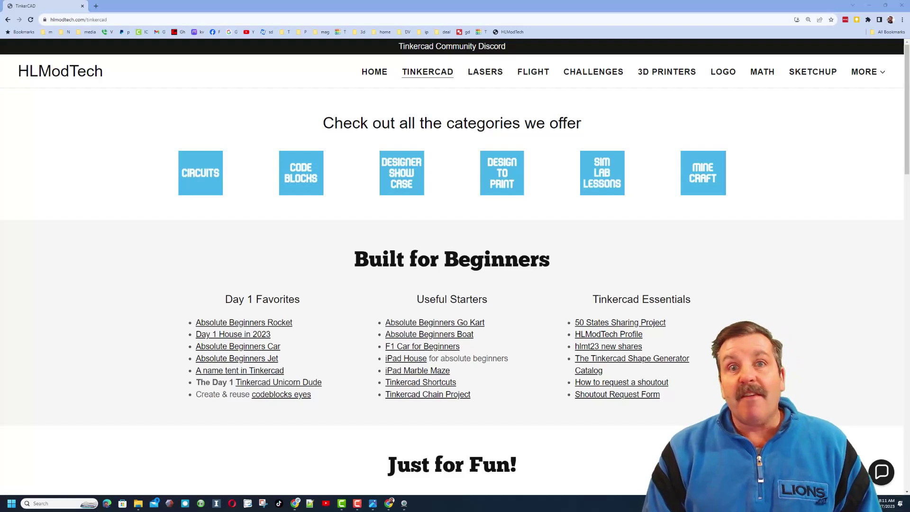
Step: Open the chat panel on the HLModTech Tinkercad page
left_click(881, 471)
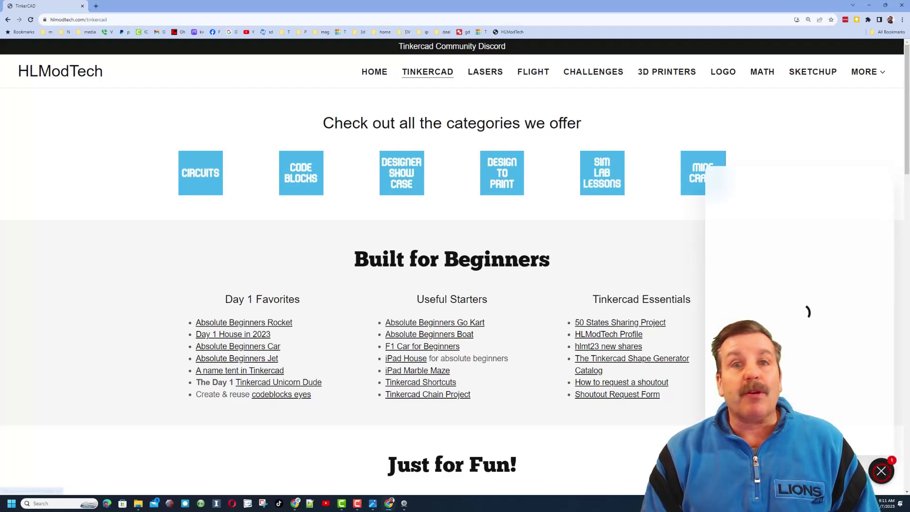
Step: Dismiss the chat panel and open the Tinkercad Community Discord banner link in a new tab
left_click(587, 246)
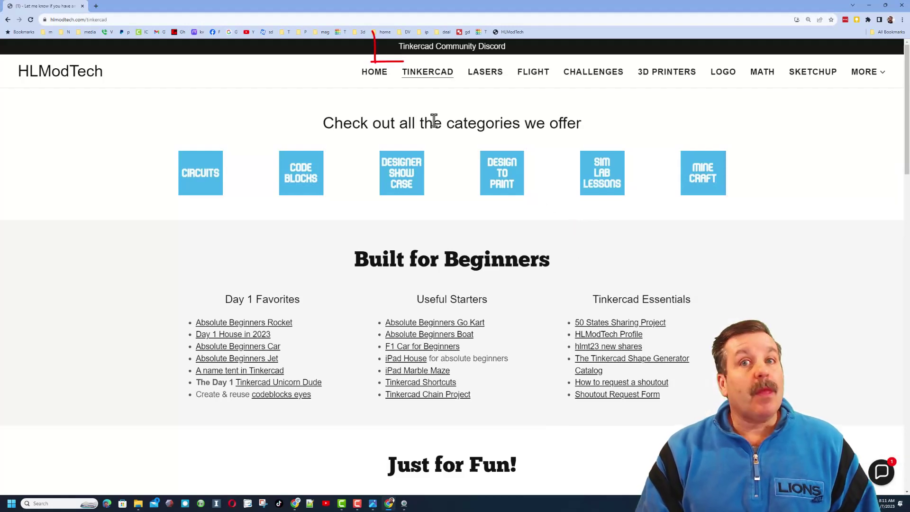
left_click(427, 49)
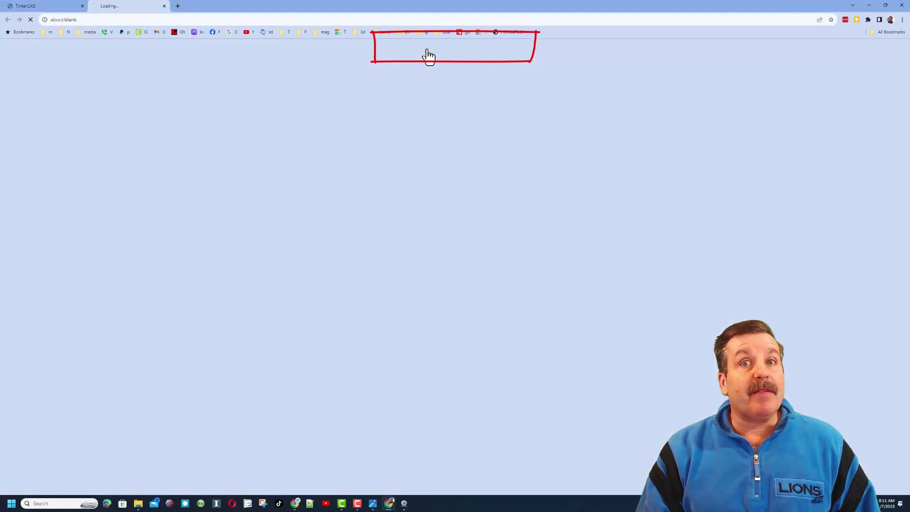